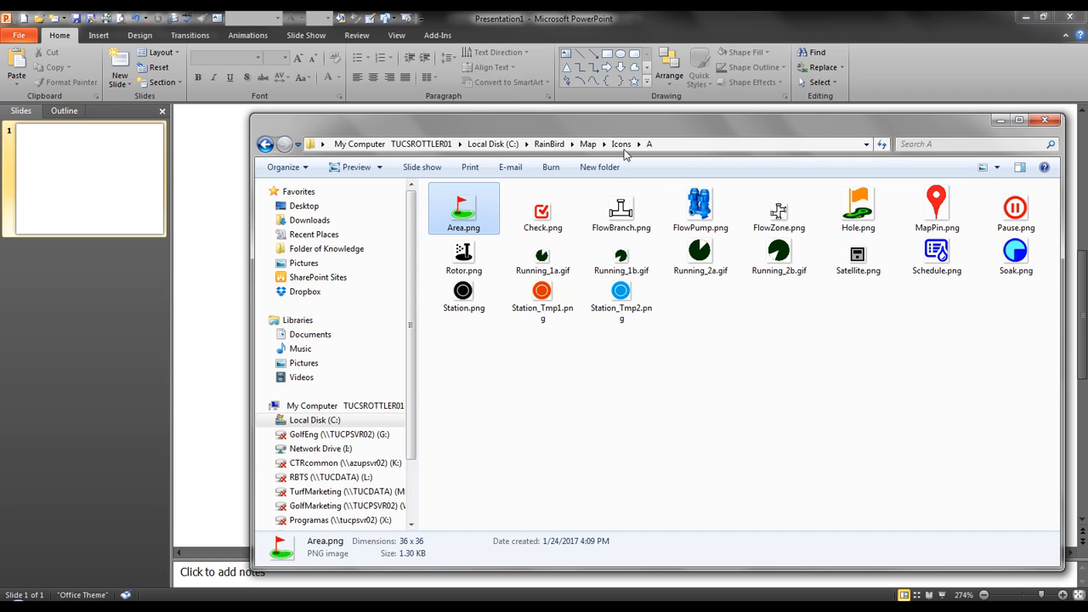
- Reopen the A folder inside the RainBird Map Icons folder and select Area.png
click(264, 145)
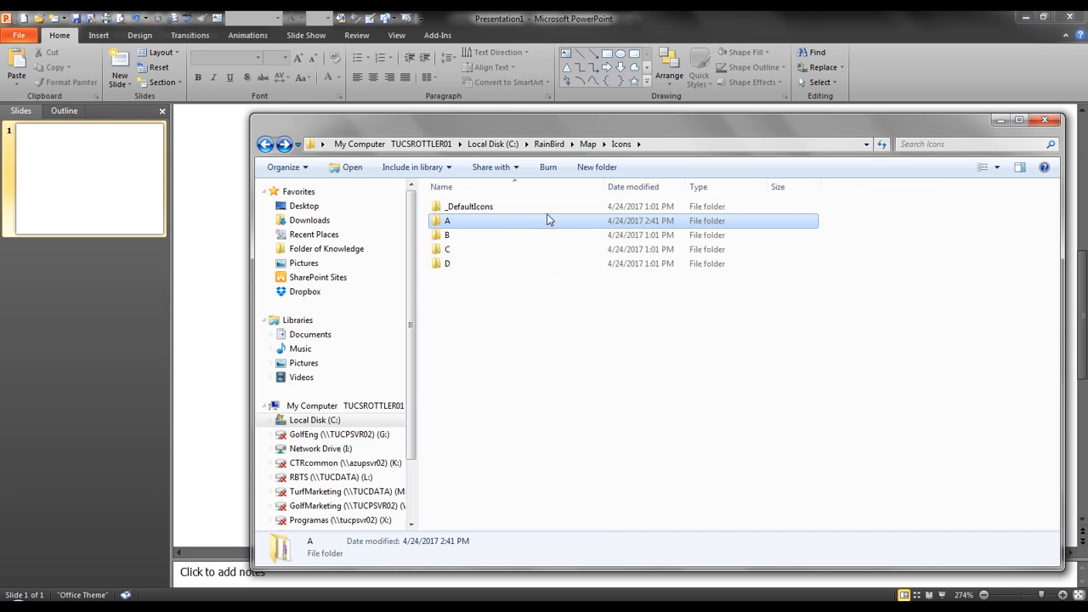
double_click(484, 222)
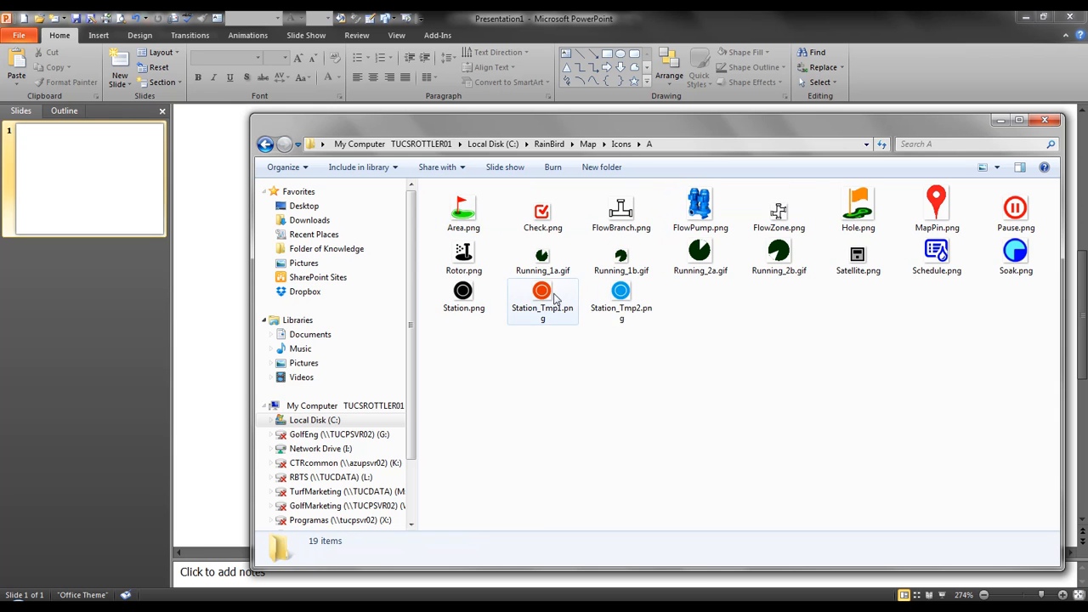
click(475, 225)
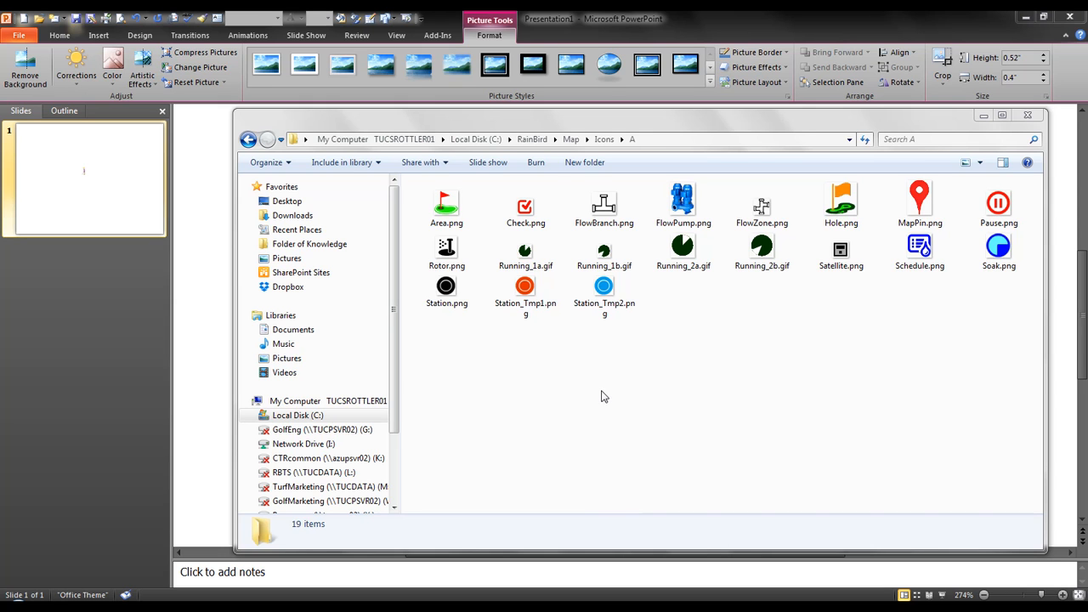
- Check the image dimensions of Area.png in its detailed file properties, and close the properties
right_click(445, 208)
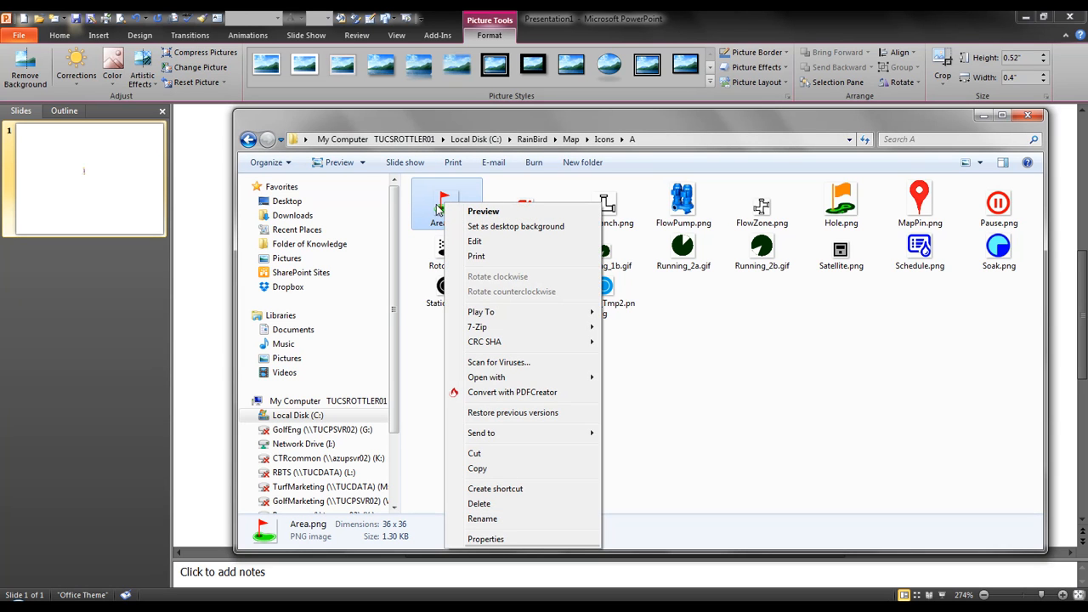
click(486, 539)
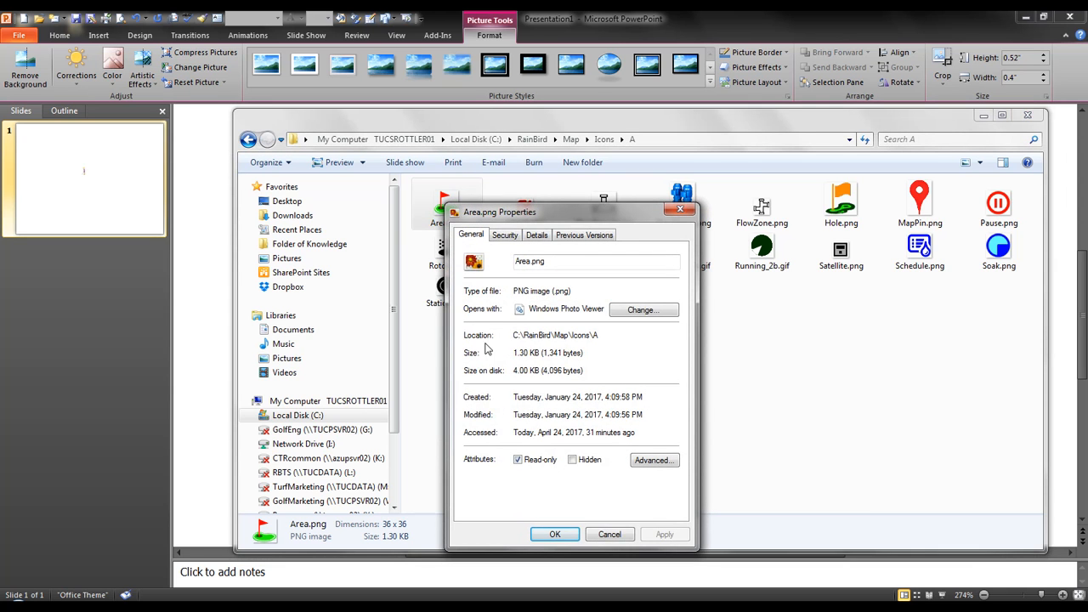
drag(563, 215, 605, 193)
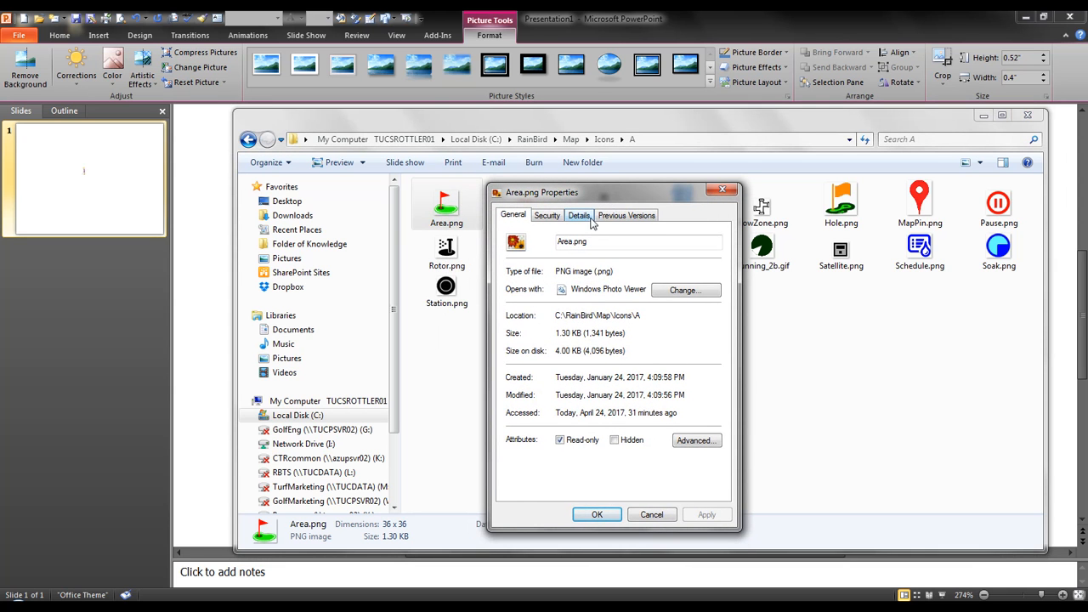
click(581, 217)
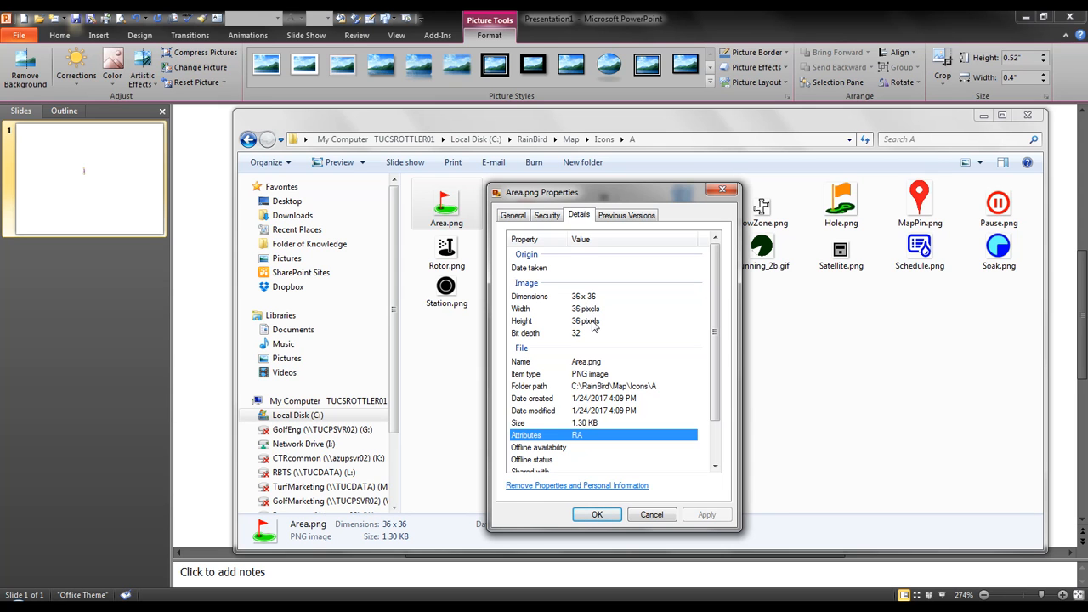
click(598, 515)
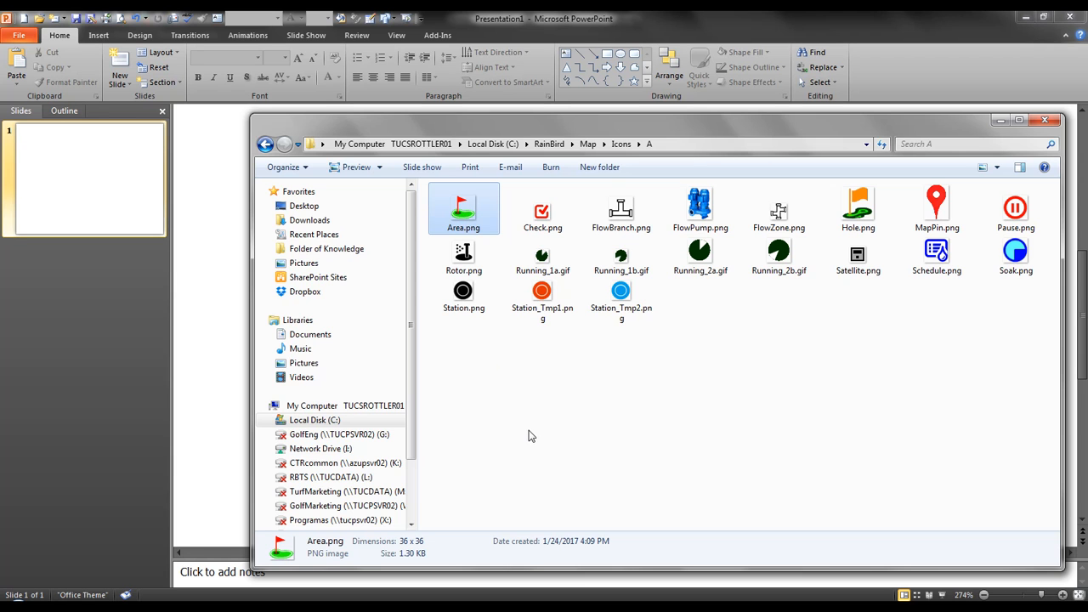
- Switch to PowerPoint and insert the picture golfer.jpeg from the Desktop onto the blank slide
key(alt+Tab)
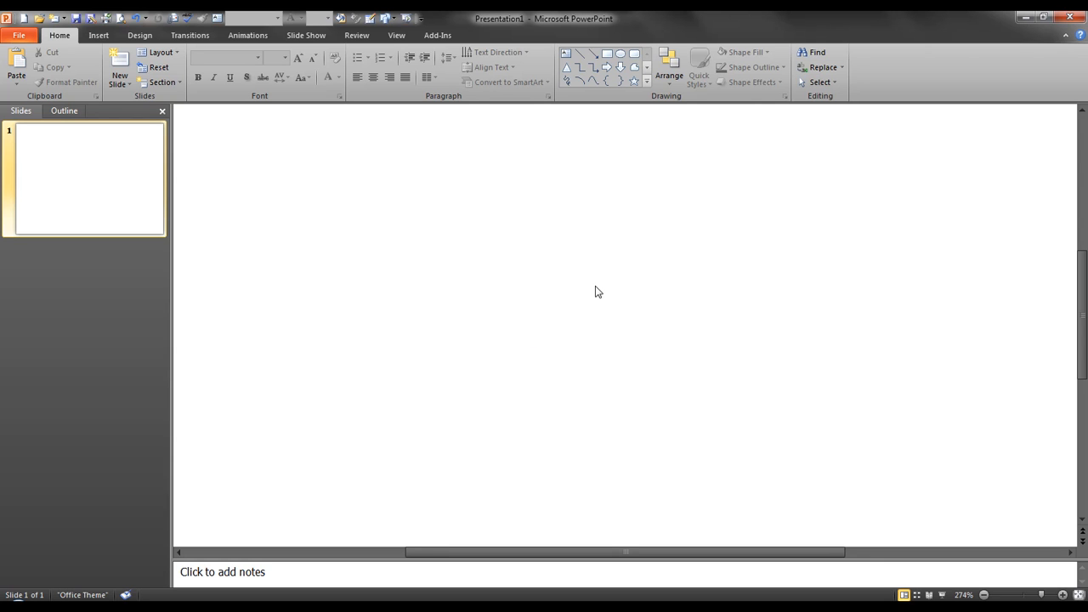
click(98, 36)
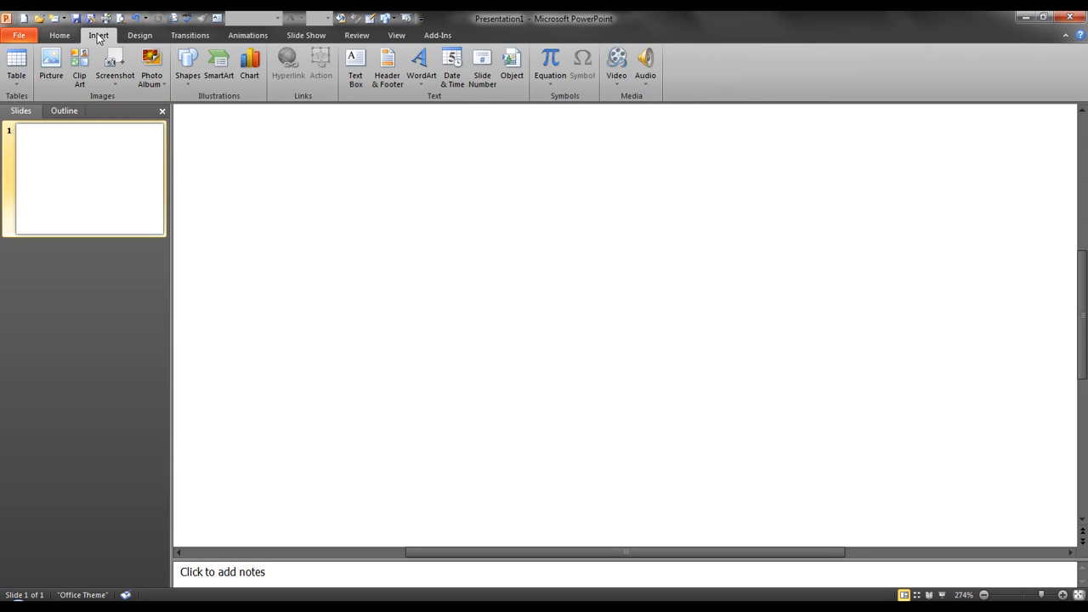
click(51, 63)
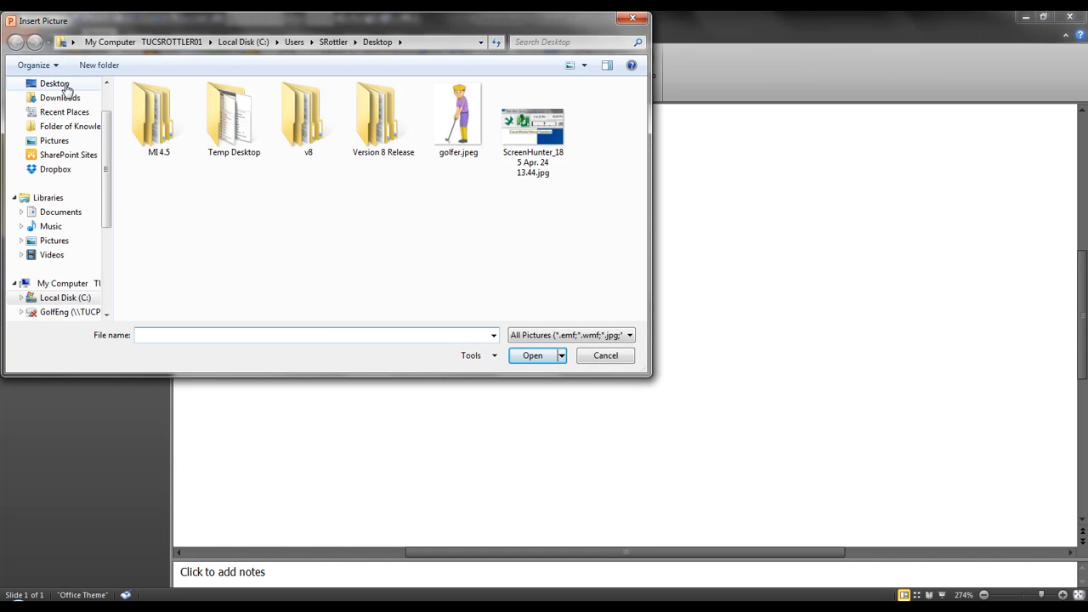
click(61, 83)
click(315, 208)
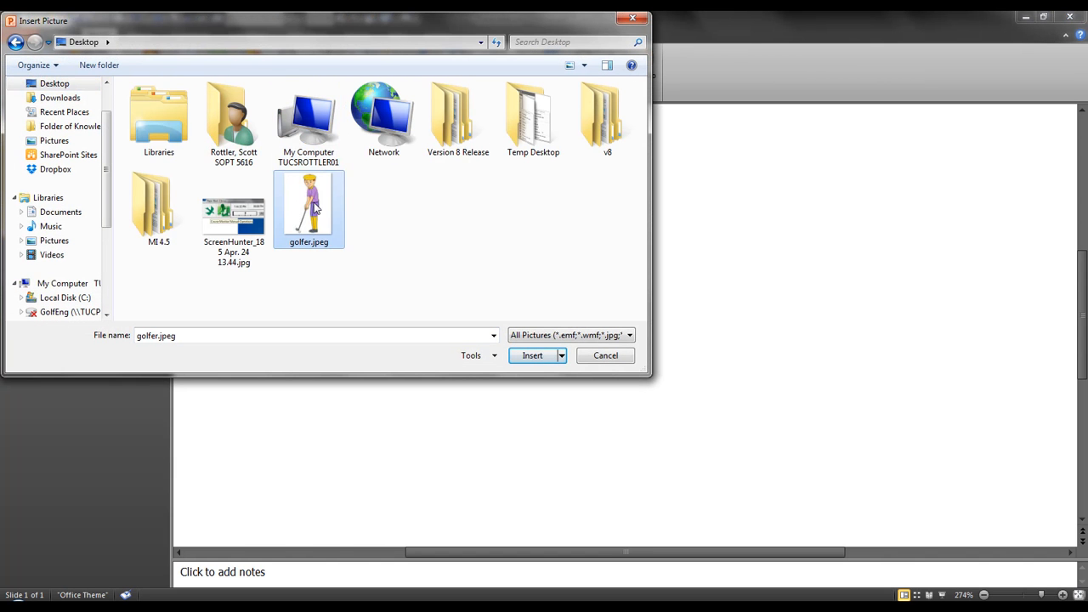
click(529, 357)
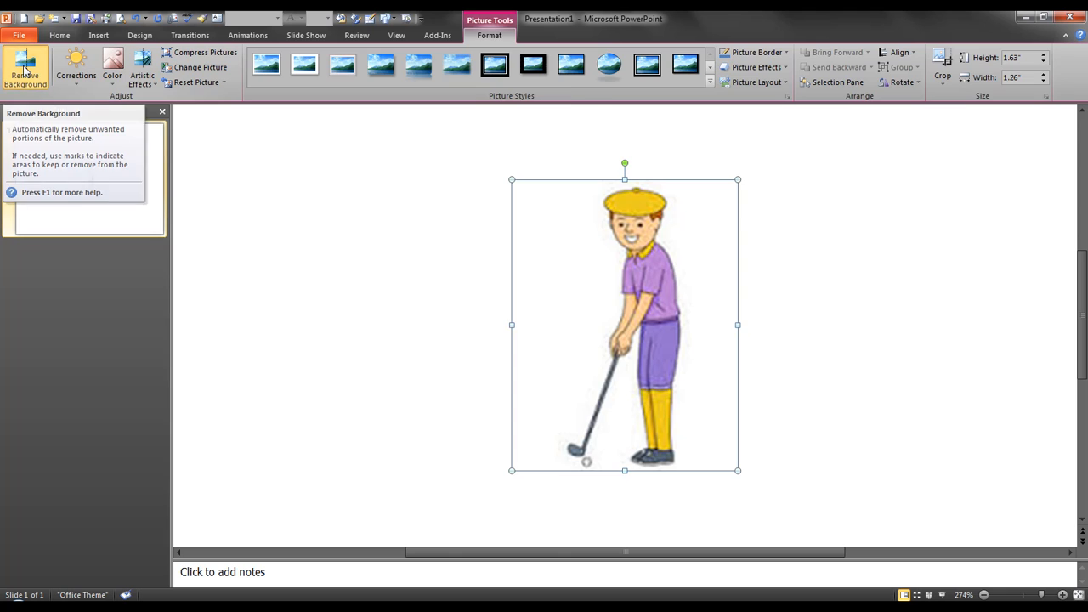
- Remove the golfer picture's background, fitting the selection area around the whole figure from cap to shoes including the club, and keep the changes
click(26, 71)
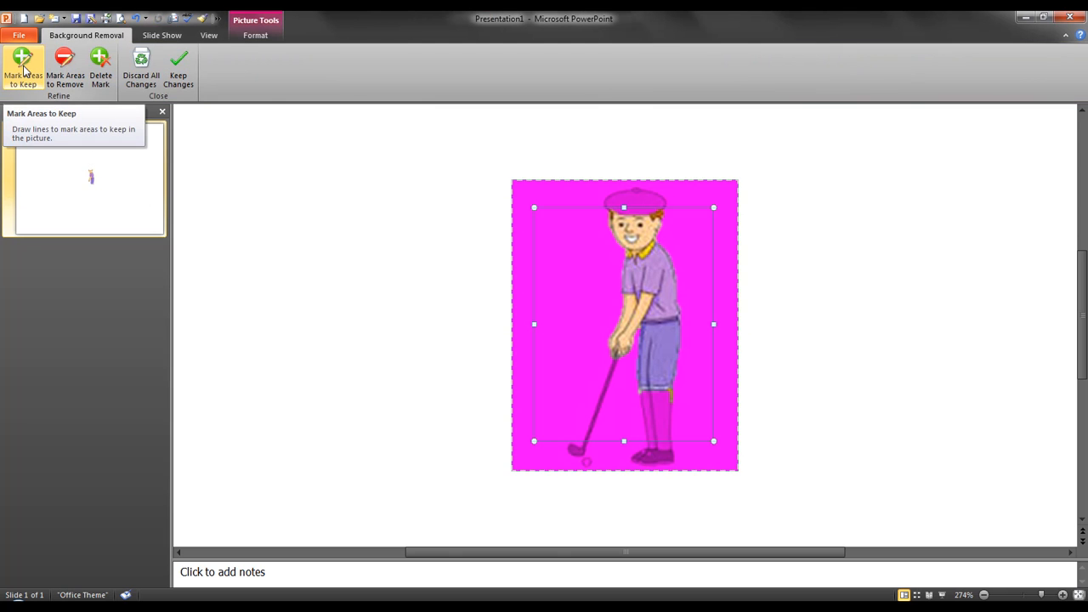
drag(621, 209, 626, 183)
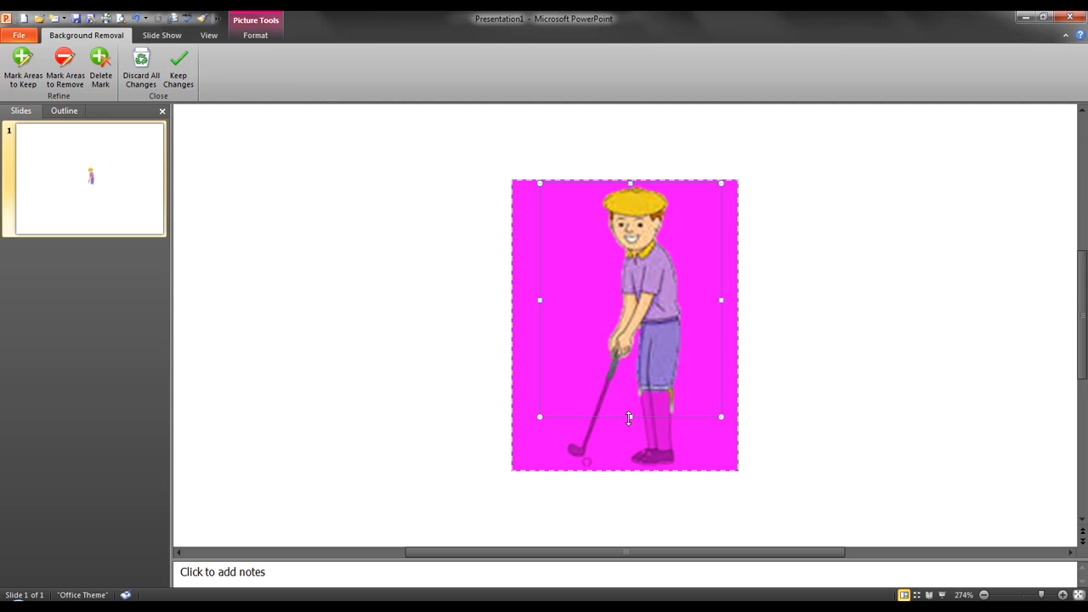
drag(629, 417, 636, 472)
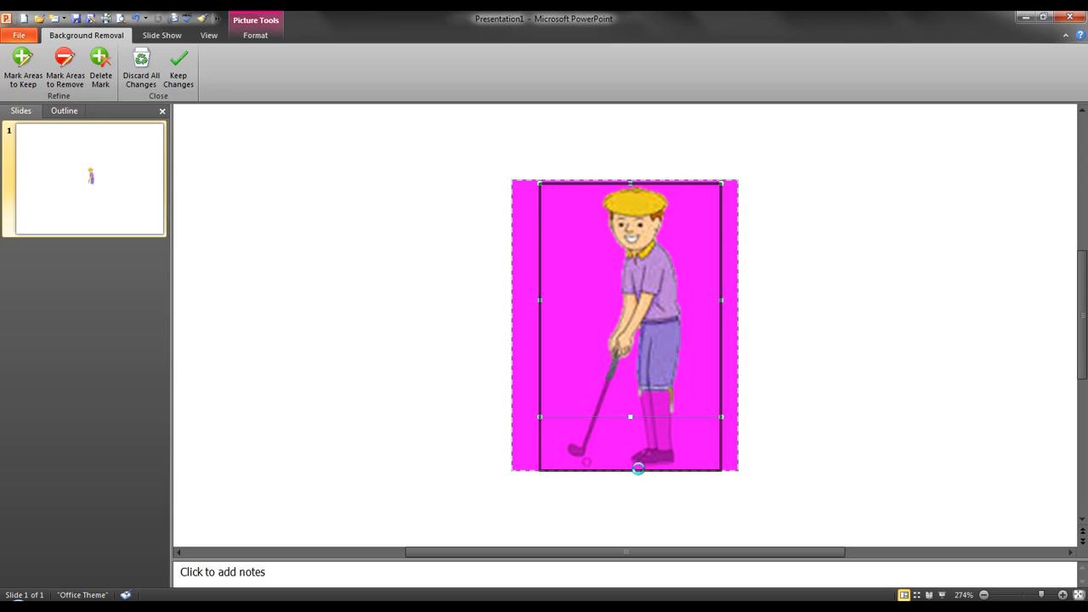
drag(721, 325, 696, 335)
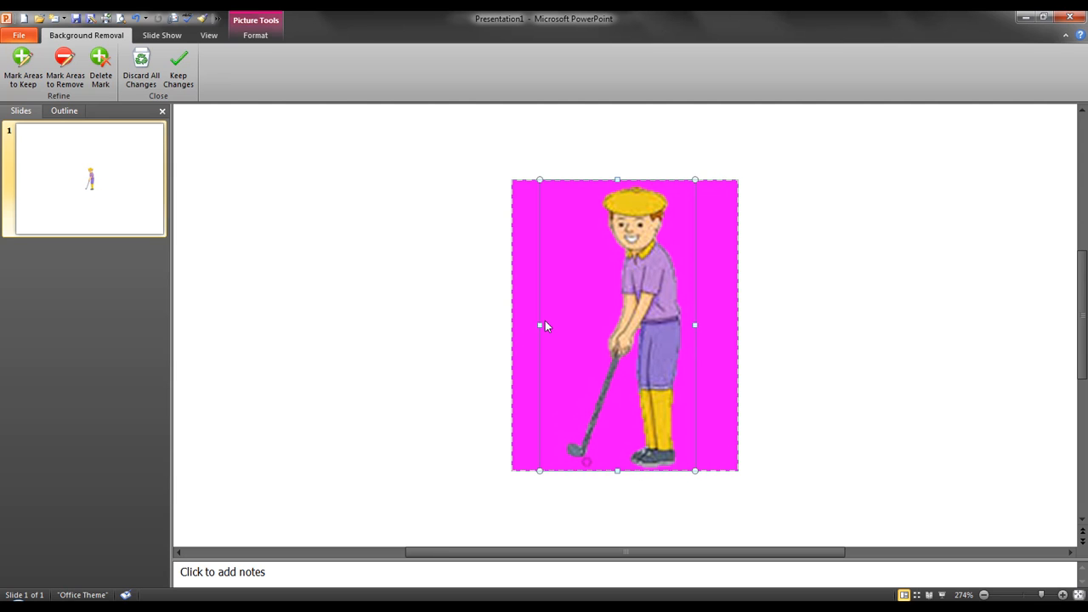
drag(545, 323, 556, 327)
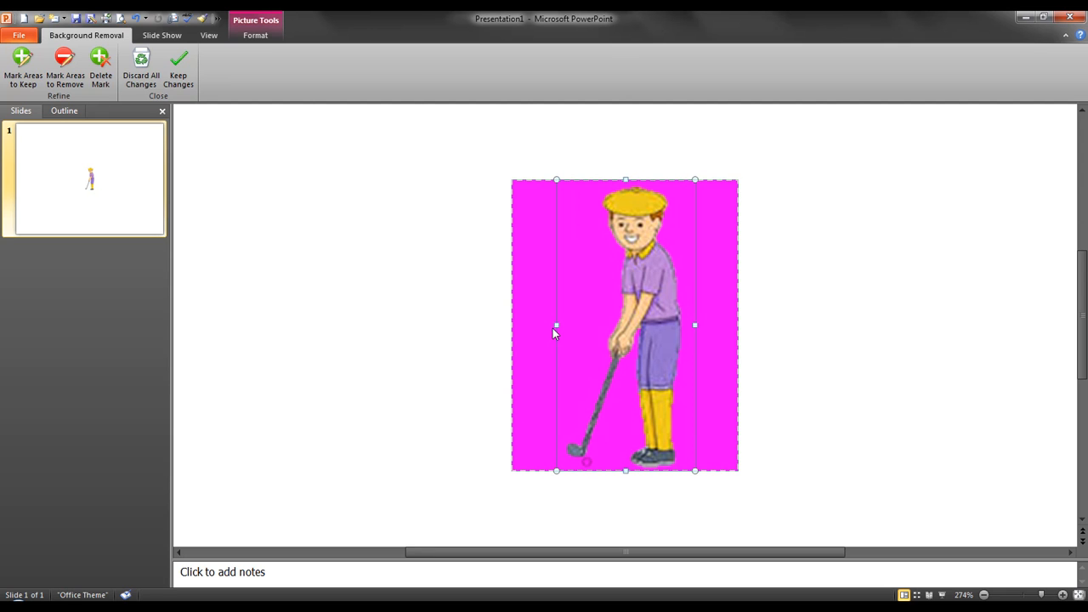
click(178, 73)
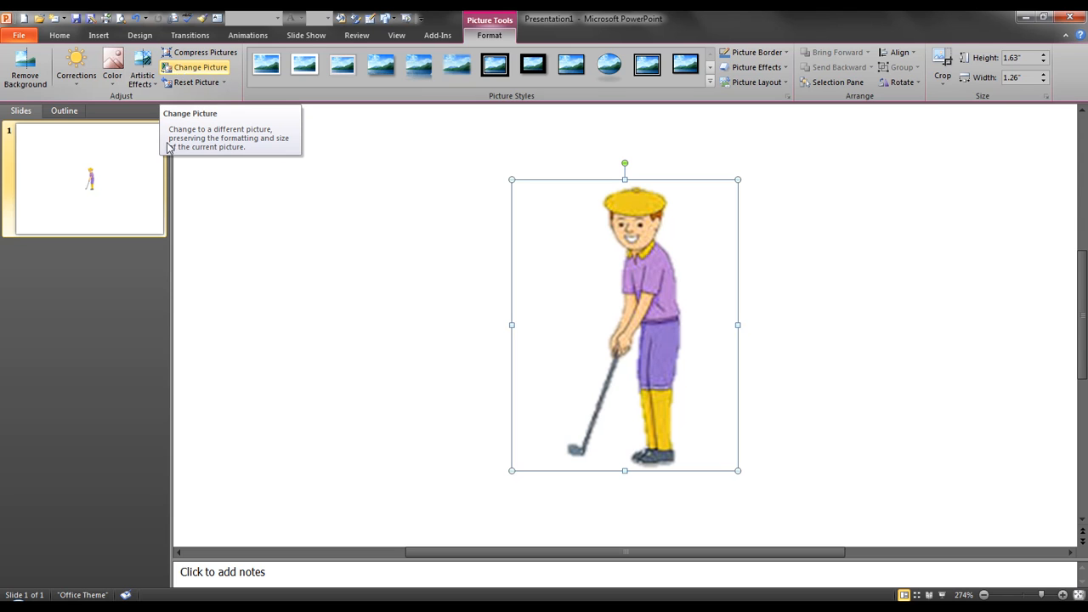
- Save the background-free golfer as a PNG picture named AreaCopy.png on the Desktop
right_click(566, 251)
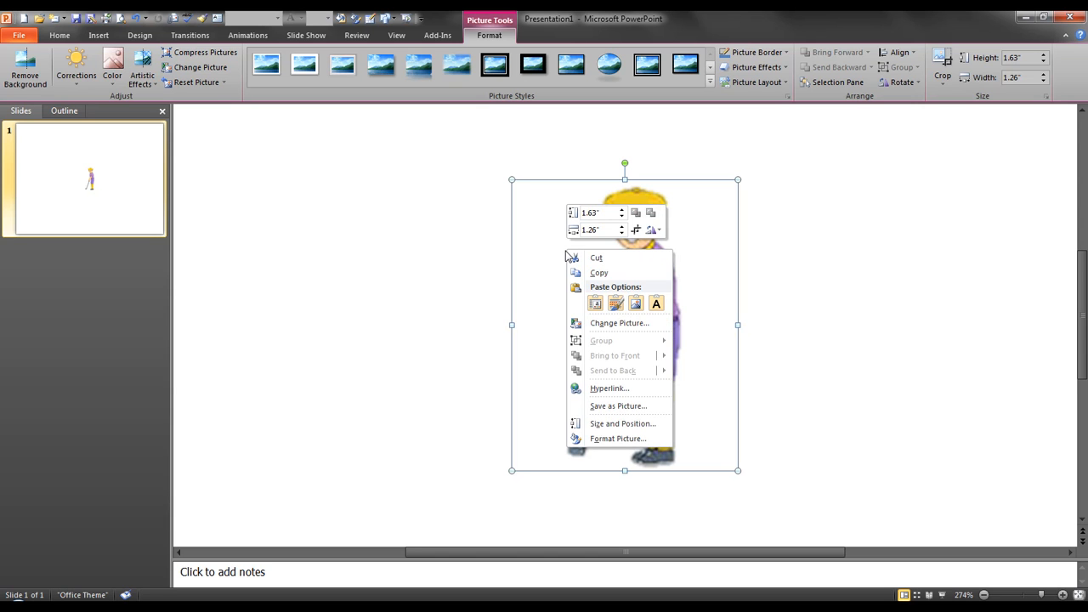
click(629, 408)
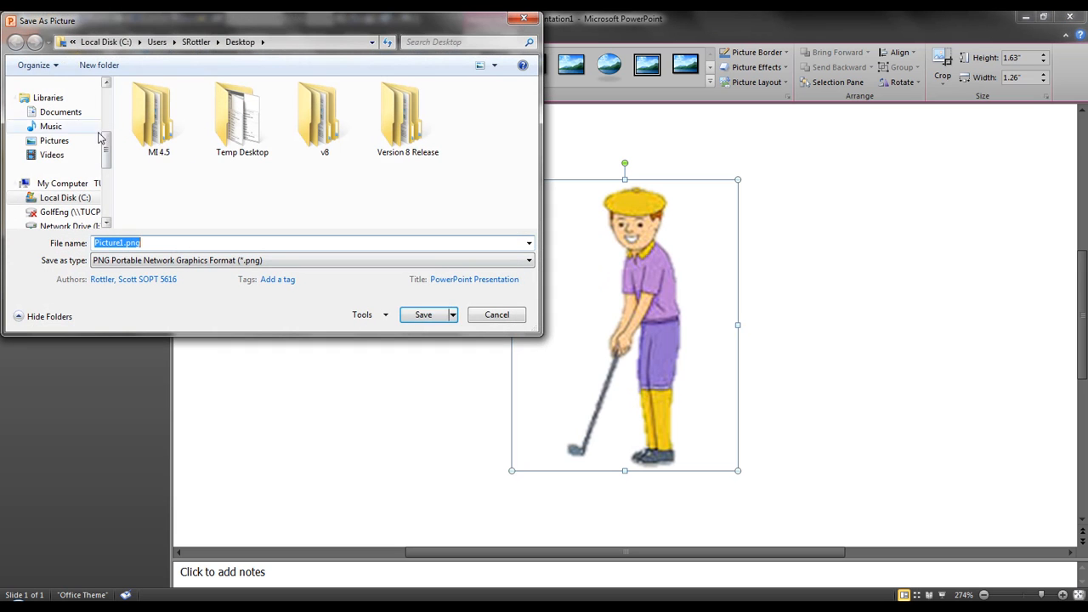
drag(107, 152, 106, 109)
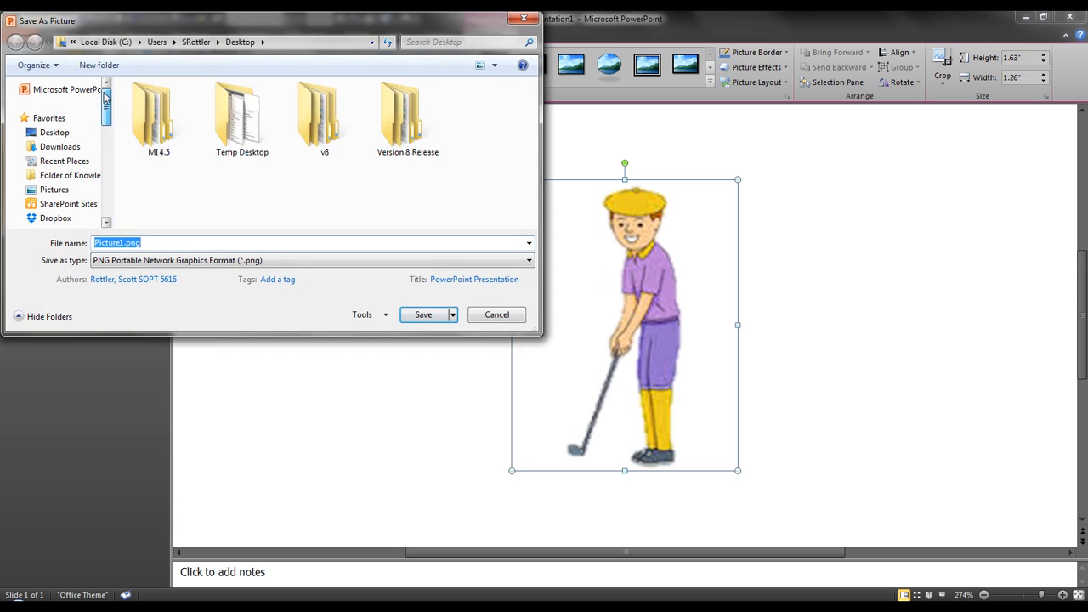
click(38, 133)
double_click(110, 244)
text(AreaCopy)
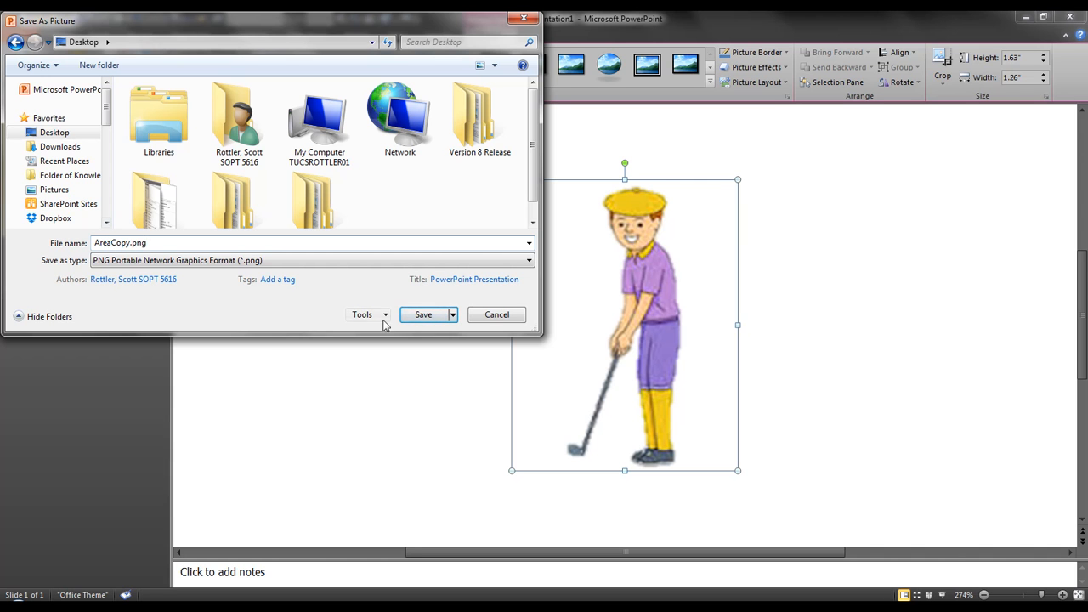
click(426, 315)
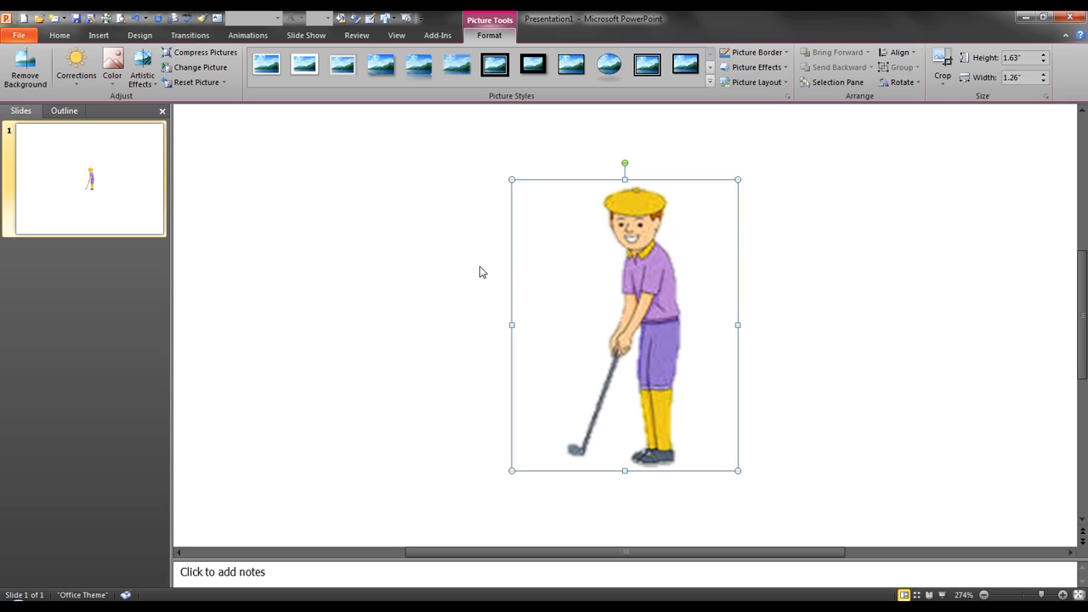
- Shrink the golfer picture to a width of 0.4" with the aspect ratio locked
right_click(567, 283)
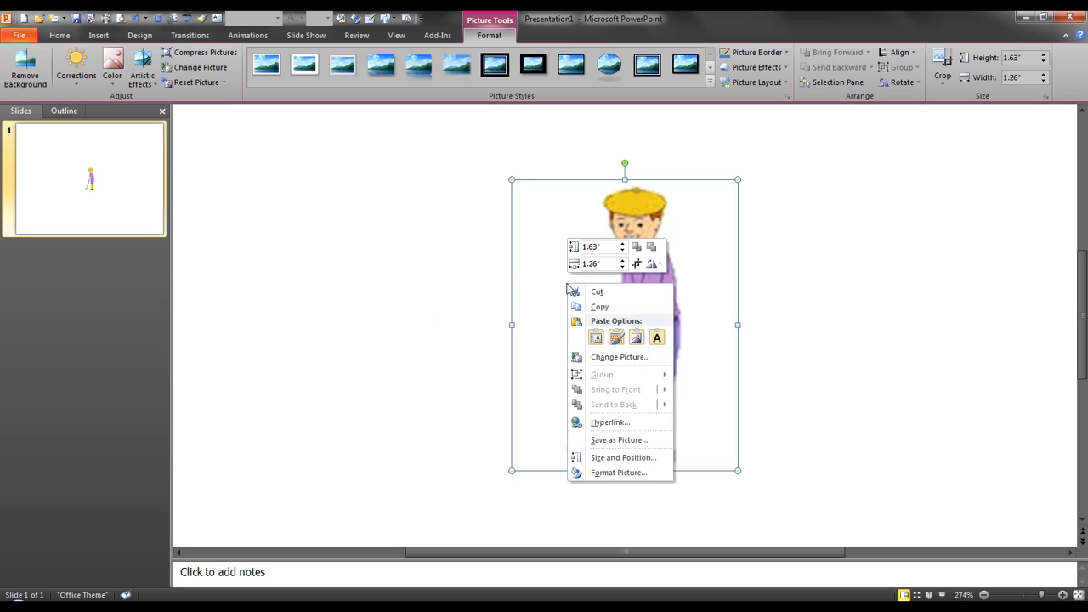
click(641, 460)
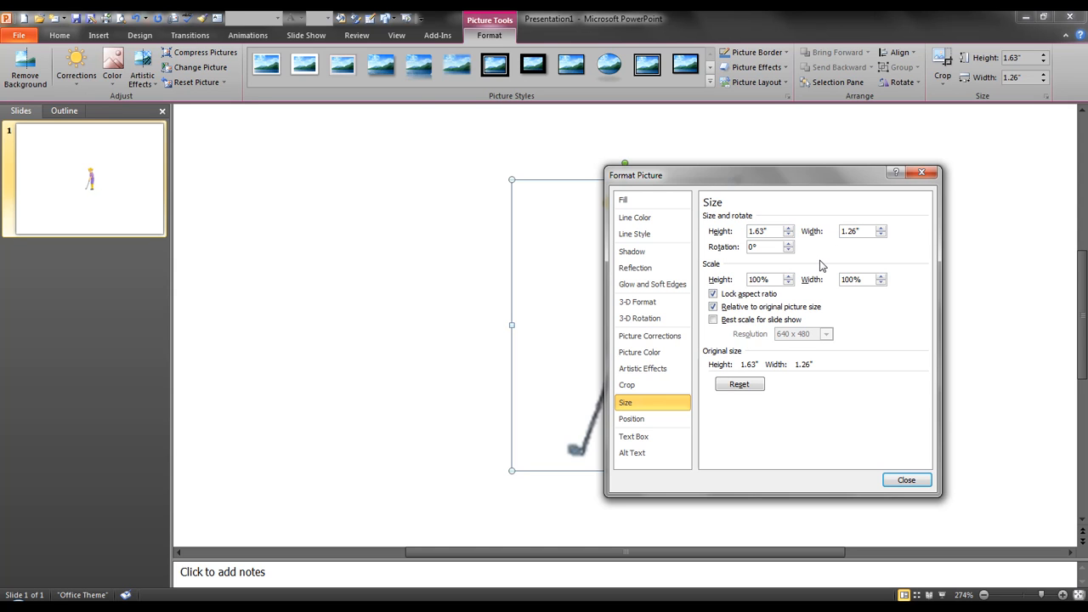
click(881, 234)
click(881, 234)
click(881, 234)
click(881, 235)
click(881, 235)
click(881, 235)
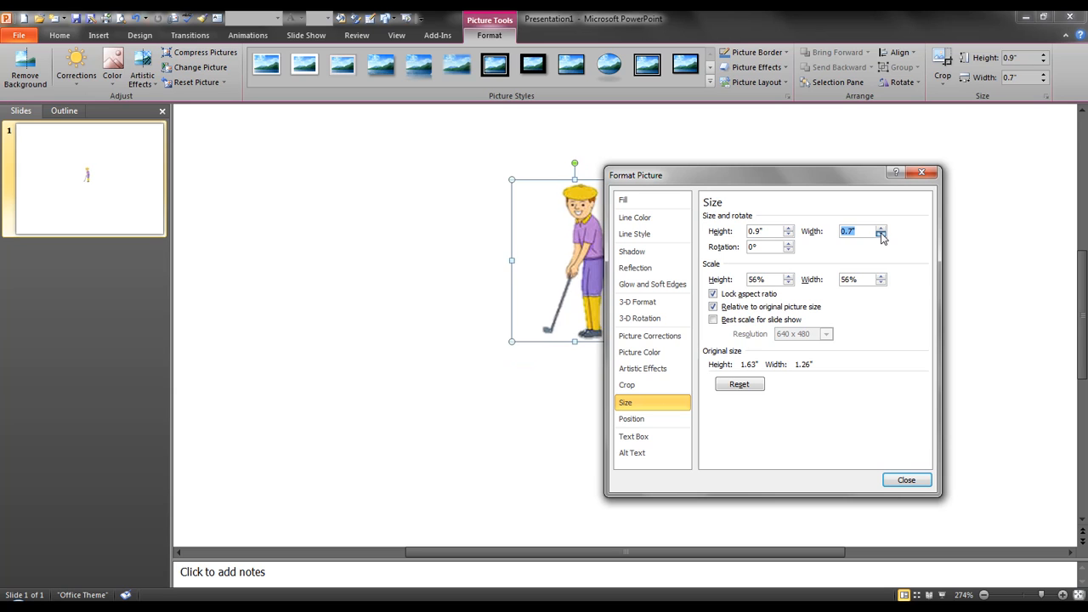
click(881, 235)
click(881, 234)
click(881, 235)
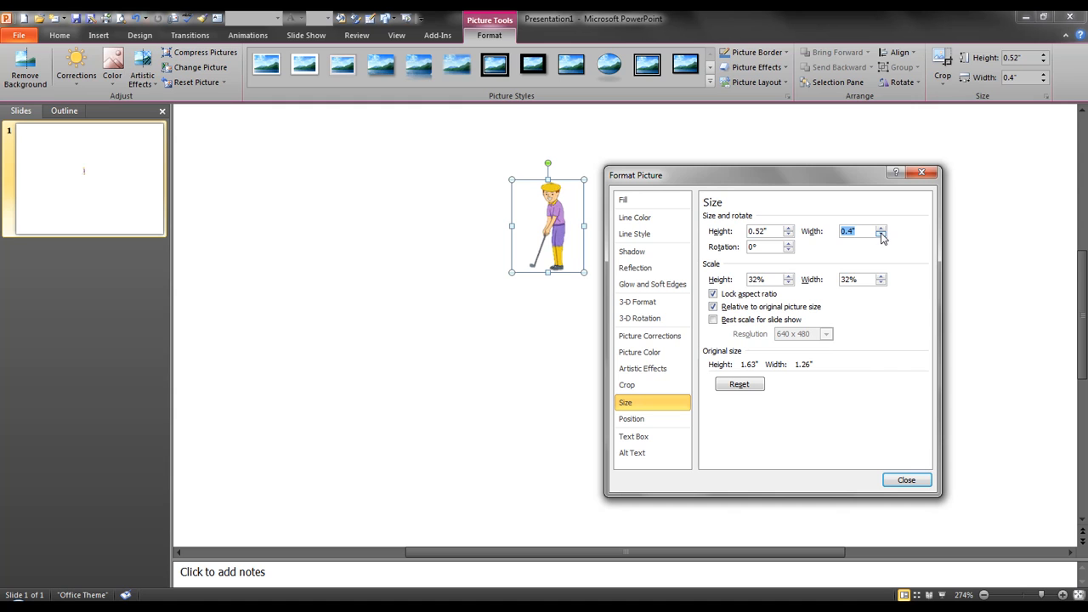
click(905, 481)
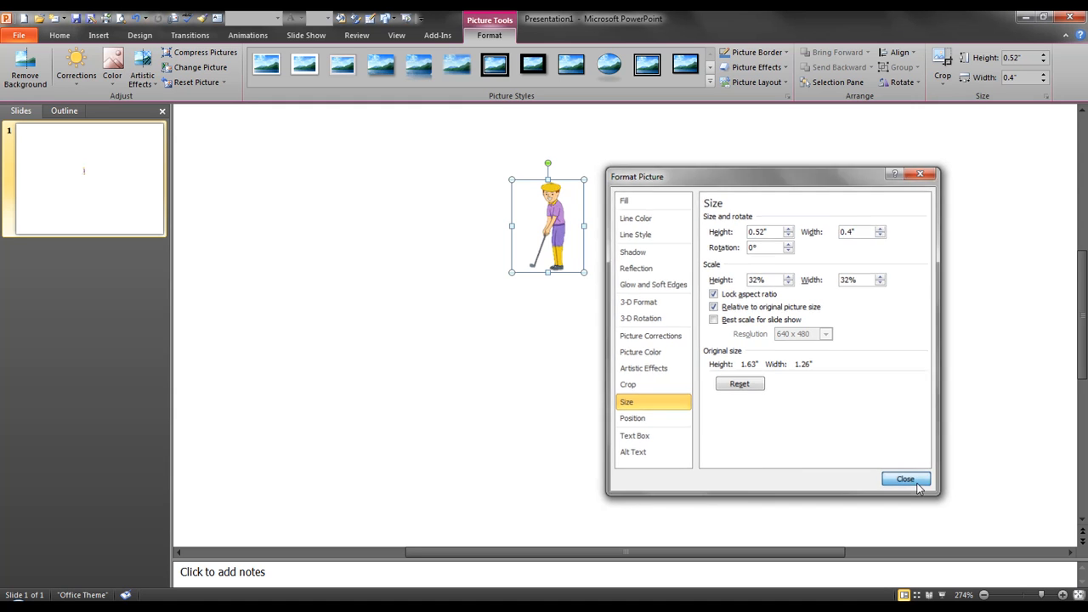
- Save the shrunken golfer as a PNG picture named Area.png on the Desktop
right_click(531, 208)
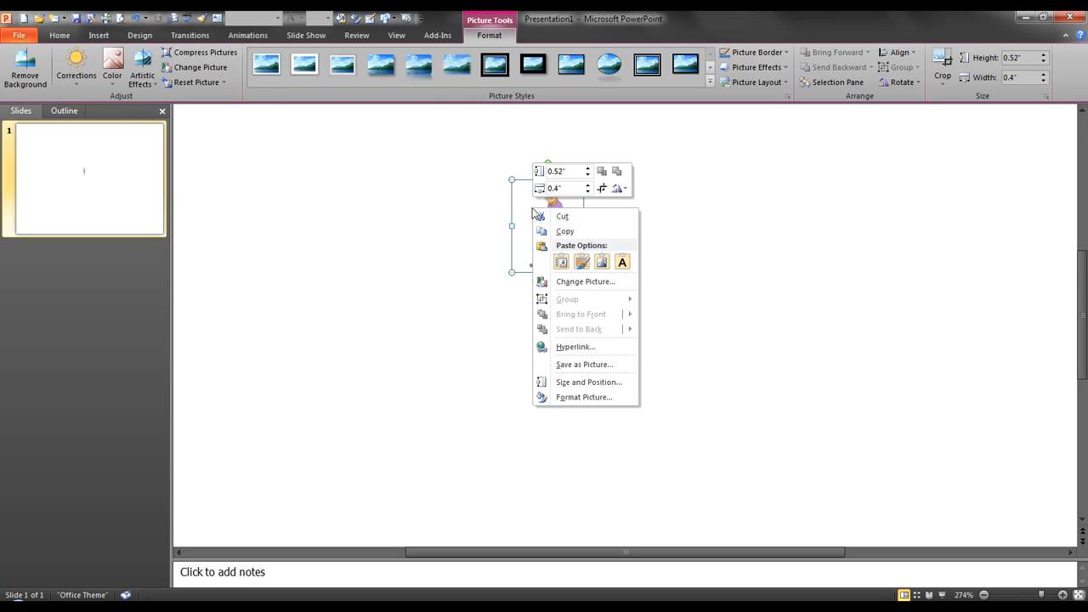
click(593, 371)
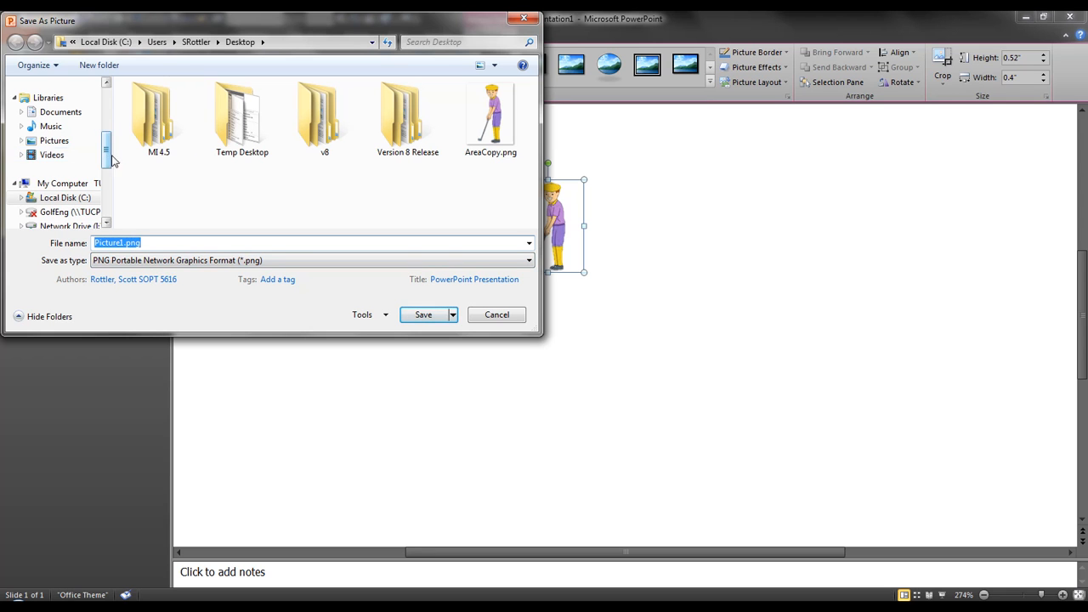
drag(108, 158, 110, 102)
click(53, 133)
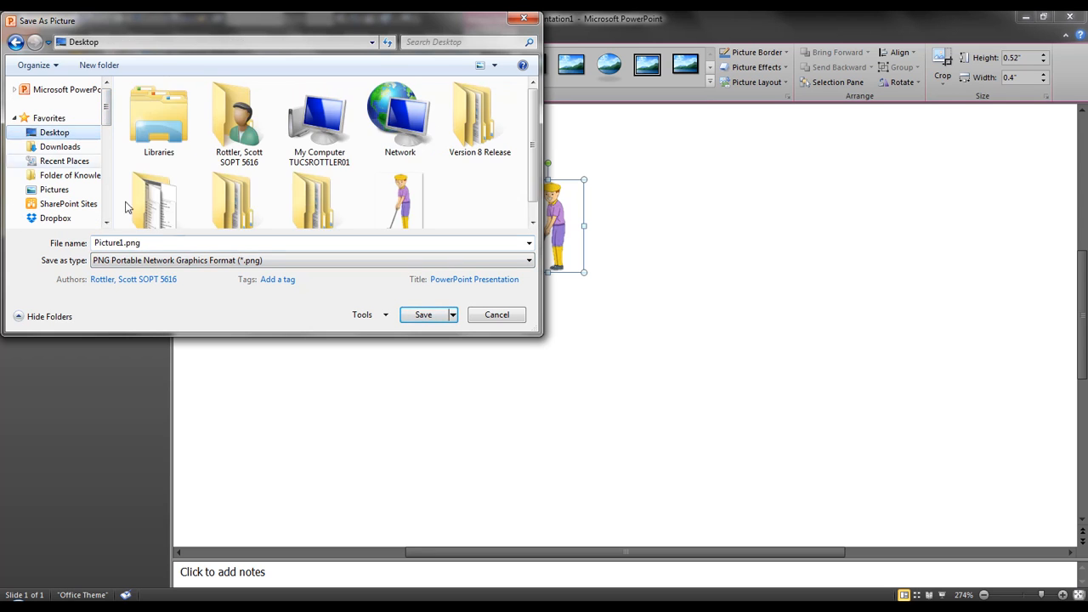
click(159, 244)
text(Area)
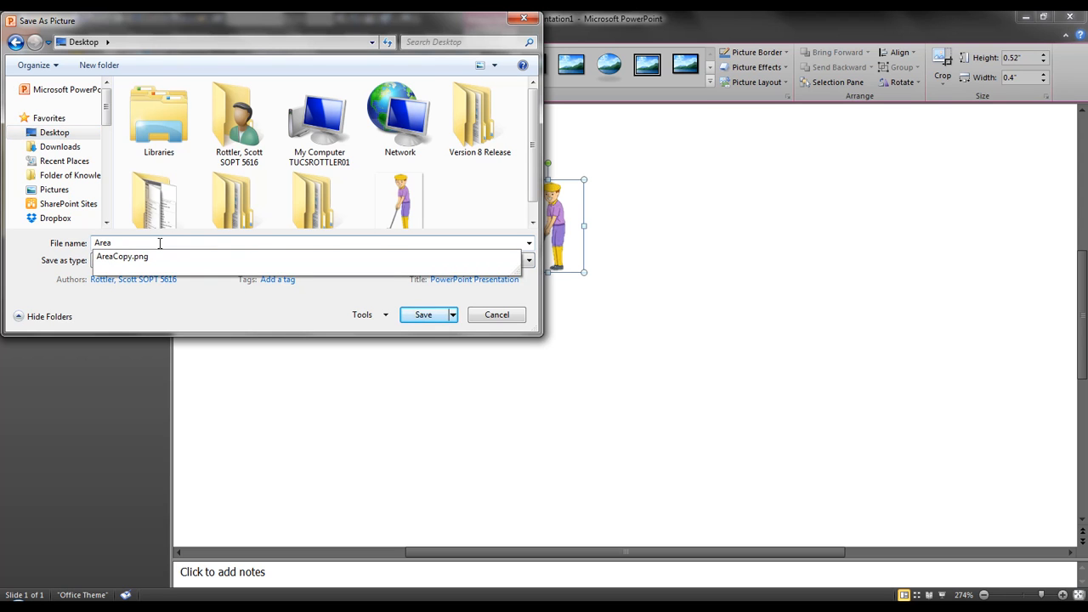
text(.png)
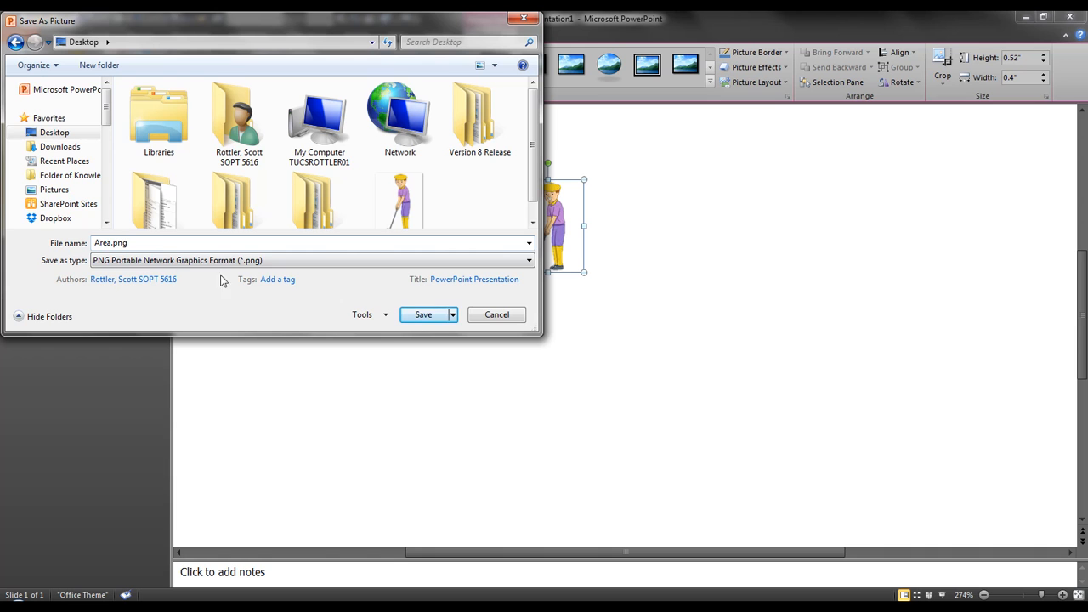
click(430, 317)
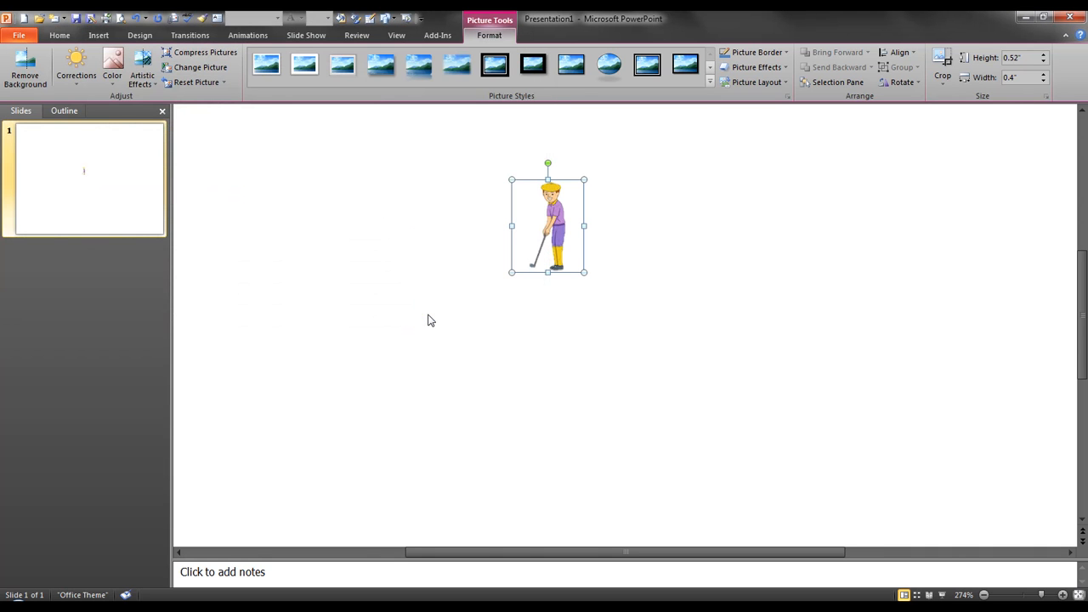
- Switch to the Desktop folder in Windows Explorer and copy the new golfer Area.png file
click(571, 609)
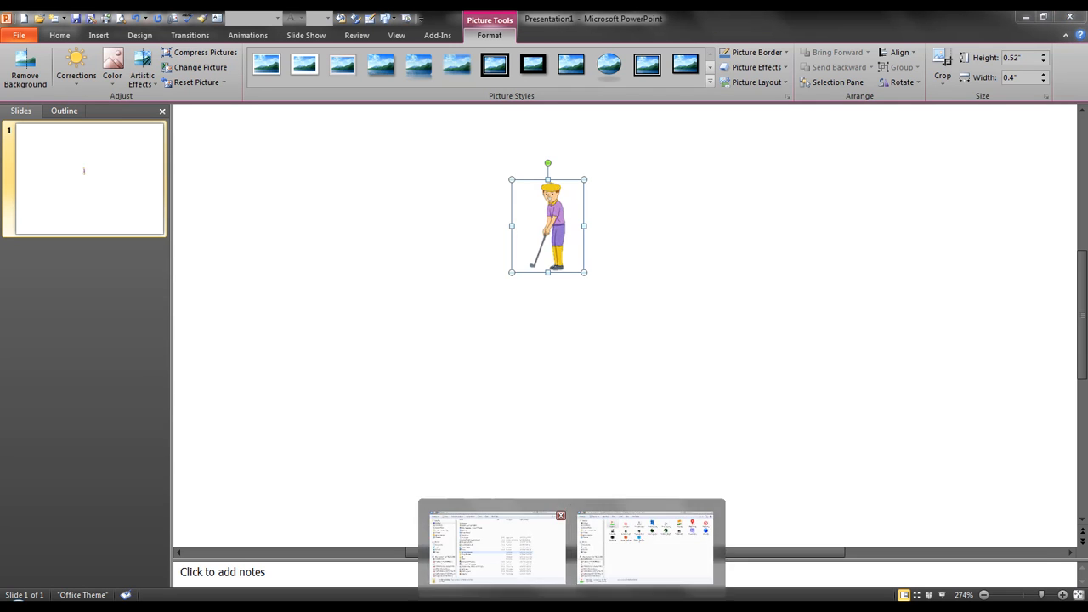
click(498, 549)
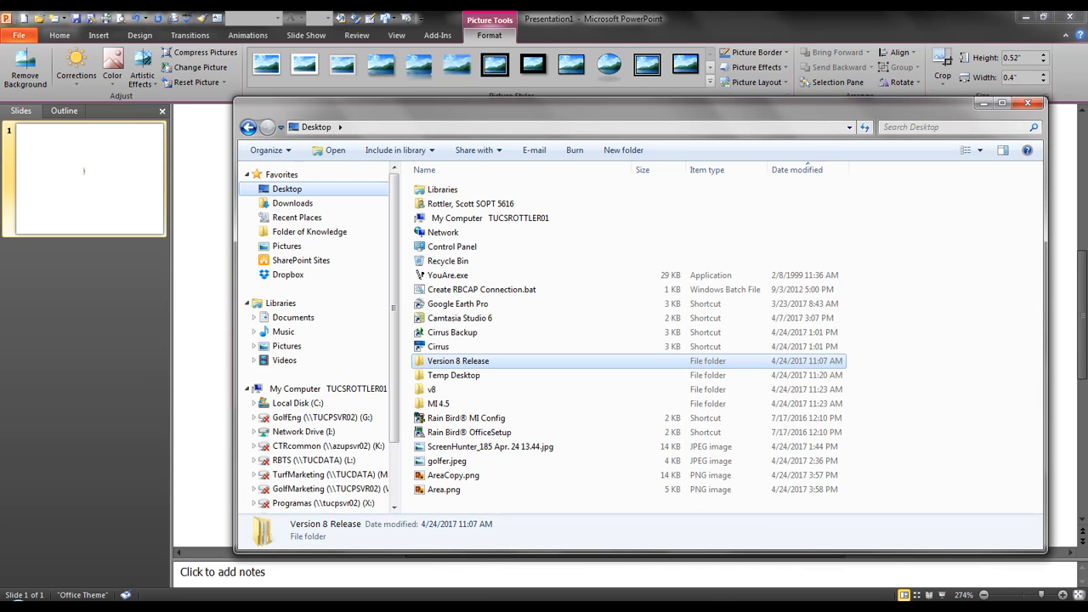
click(442, 494)
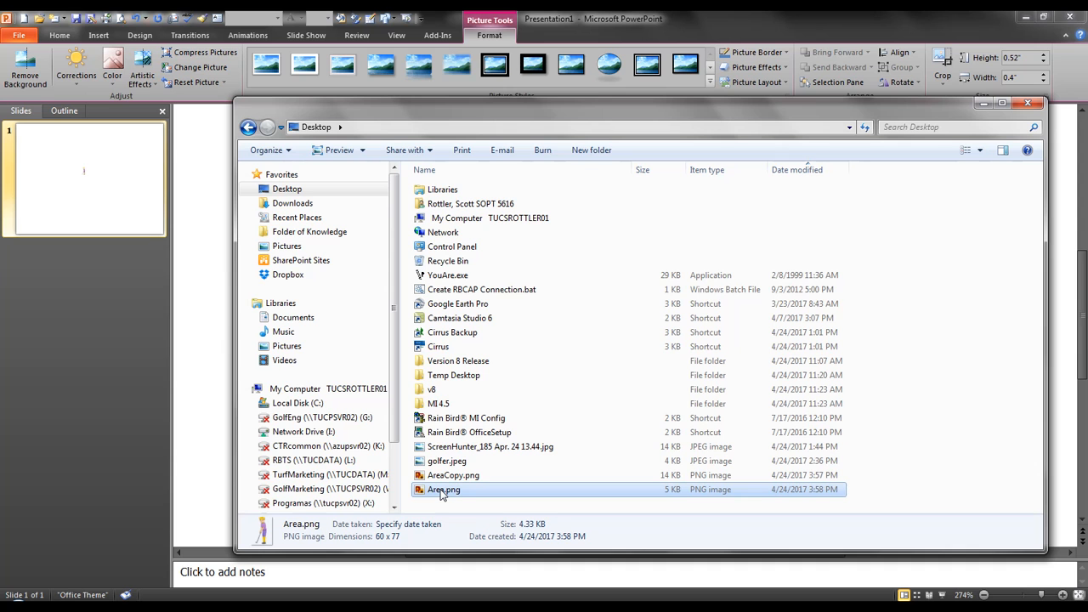
right_click(442, 494)
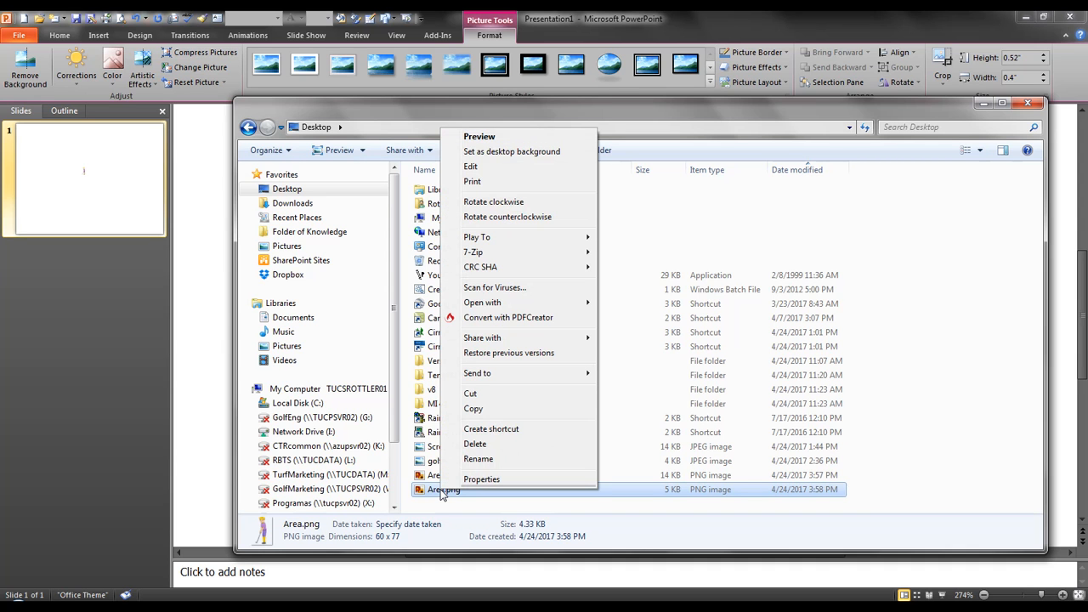
click(490, 410)
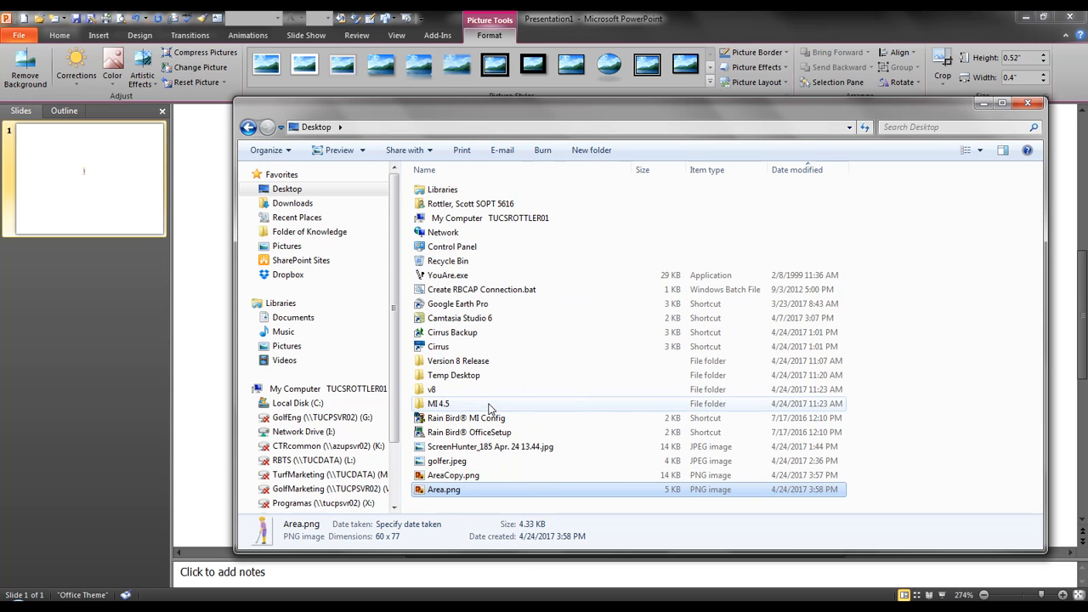
- Paste the copied Area.png into the C:\RainBird\Map\Icons\A folder, replacing the existing file of the same name
key(alt+Tab)
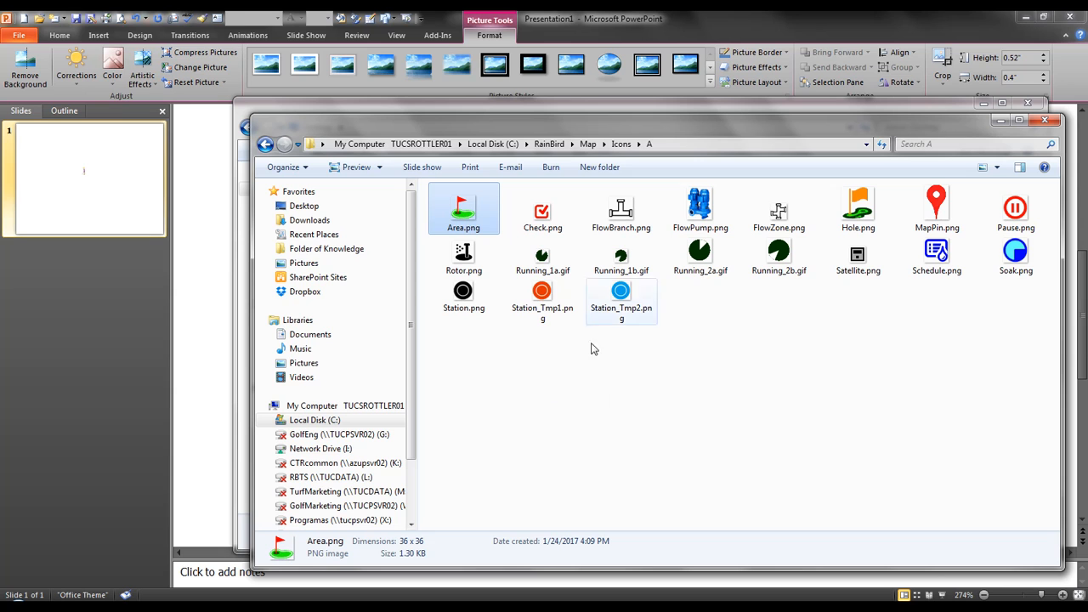
right_click(463, 386)
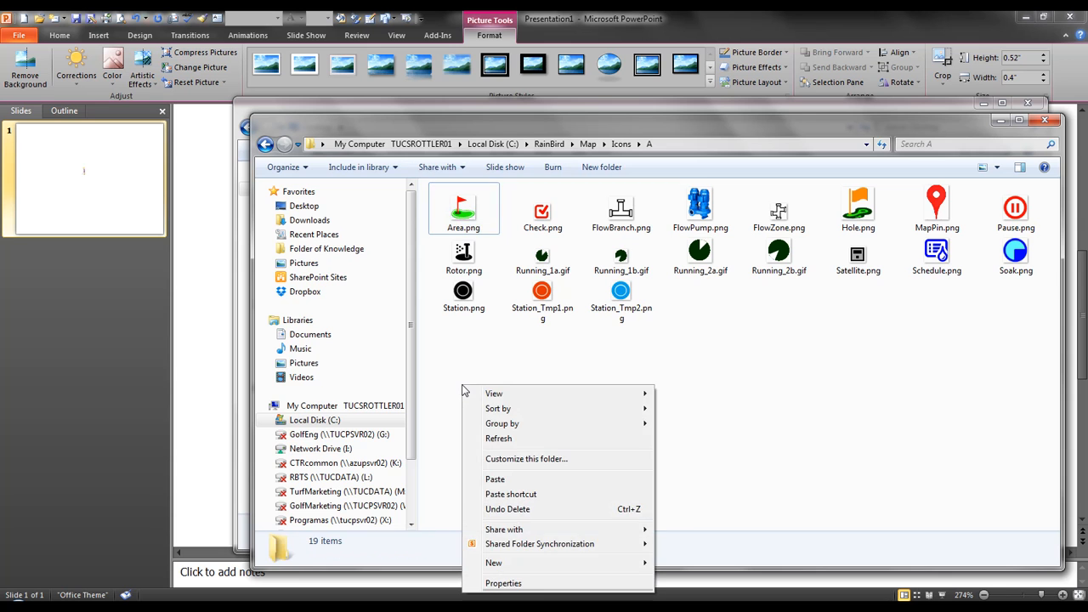
click(515, 479)
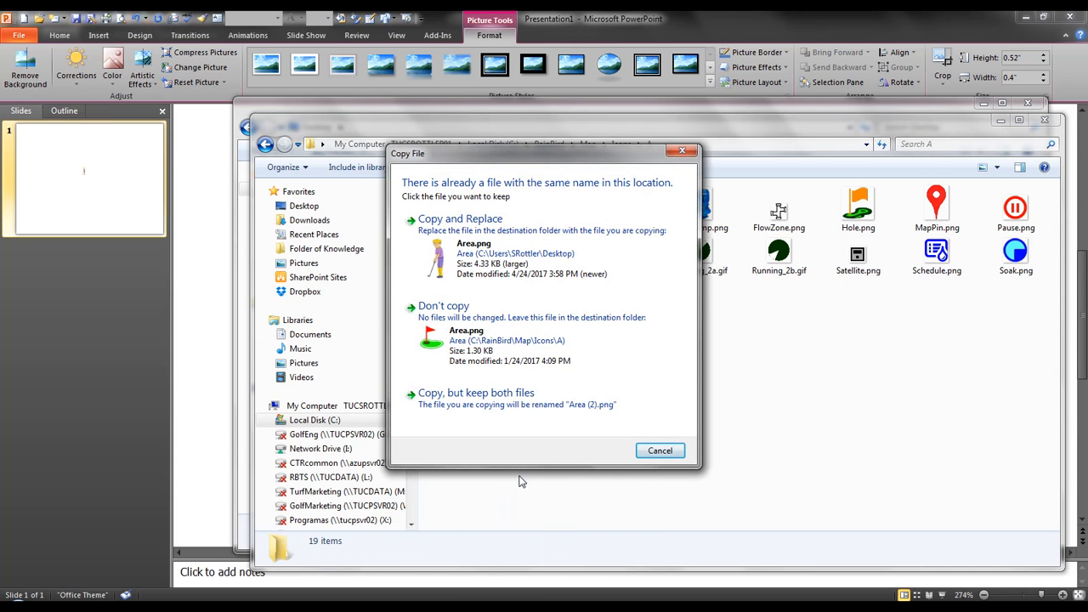
click(487, 257)
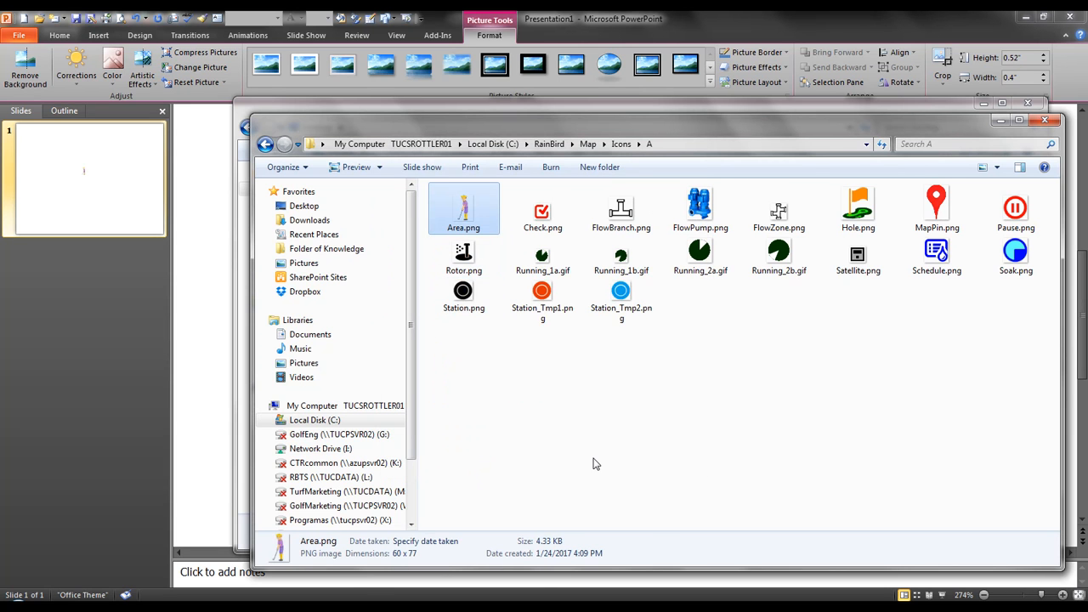
click(594, 464)
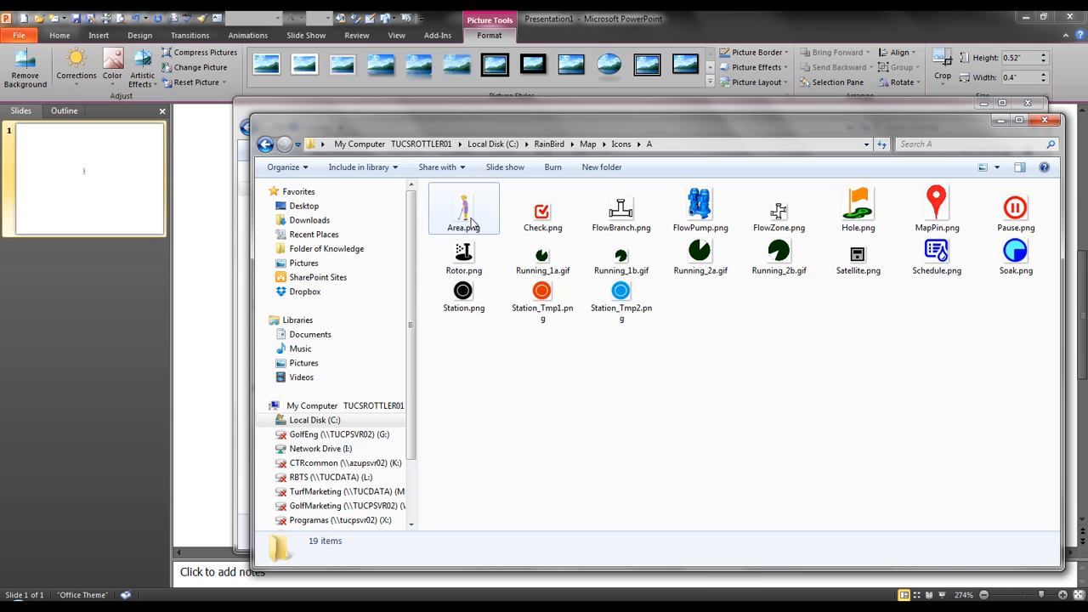
- Go to the Windows desktop and launch Rain Bird Cirrus
key(alt+Tab)
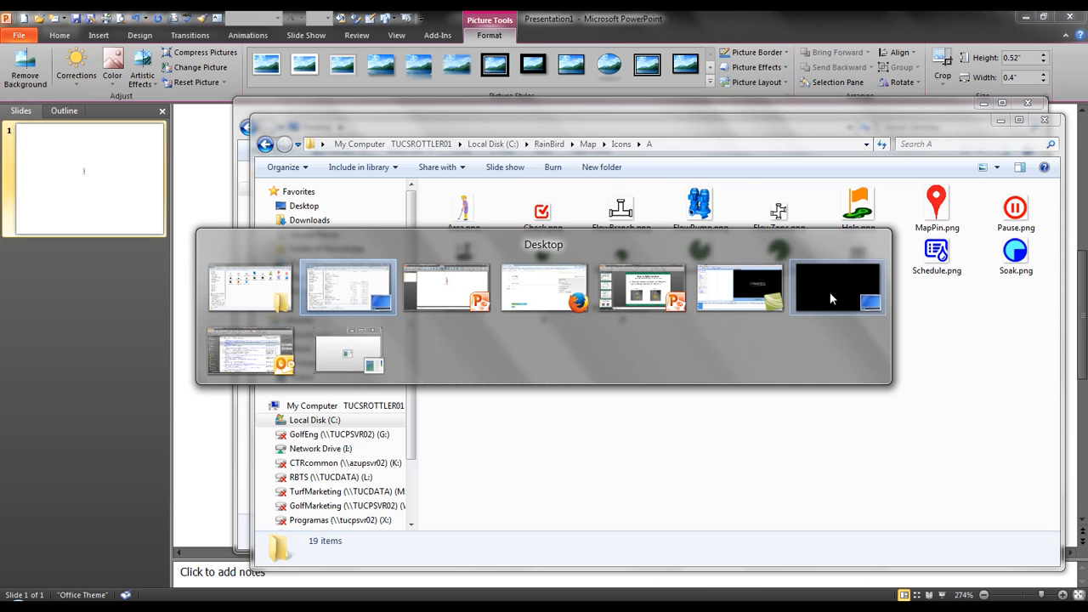
mouse_move(830, 298)
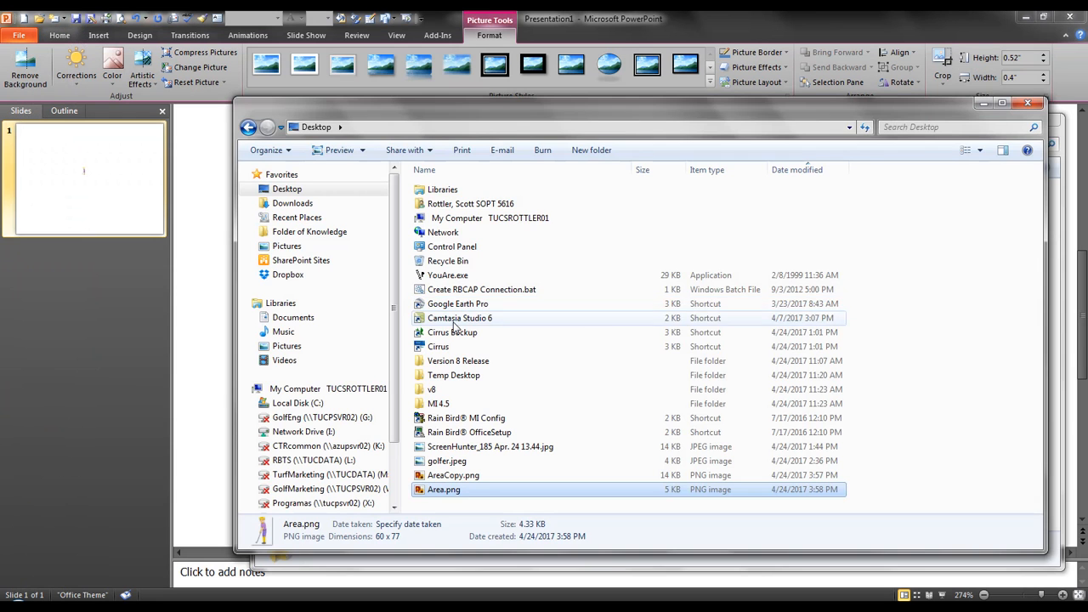
key(alt+Tab)
click(824, 290)
click(74, 214)
double_click(75, 213)
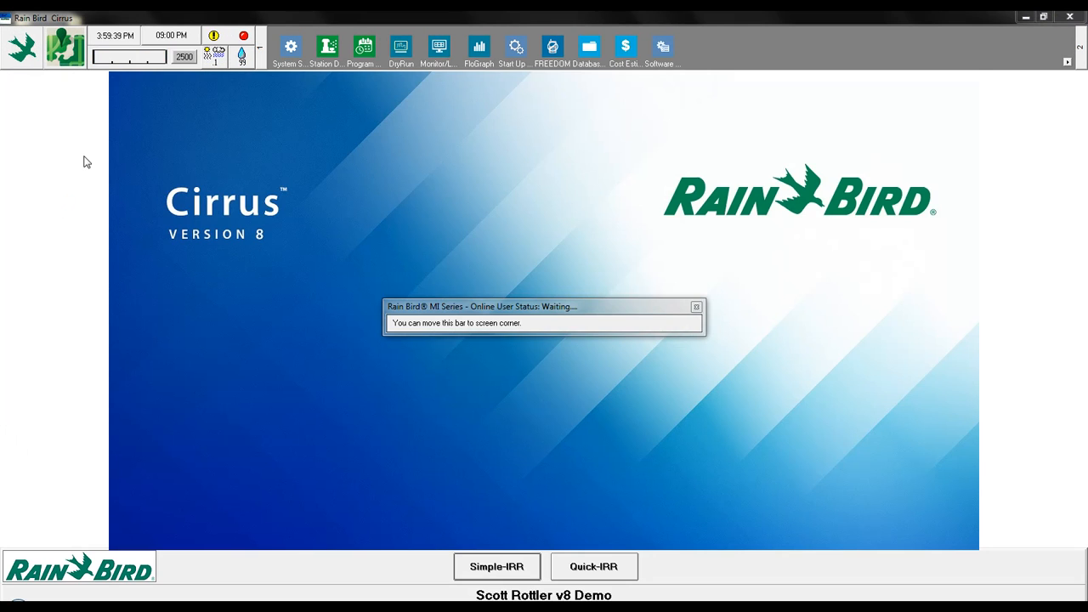
- Close the online user status bar and open the course map in its Area view
click(697, 306)
click(68, 48)
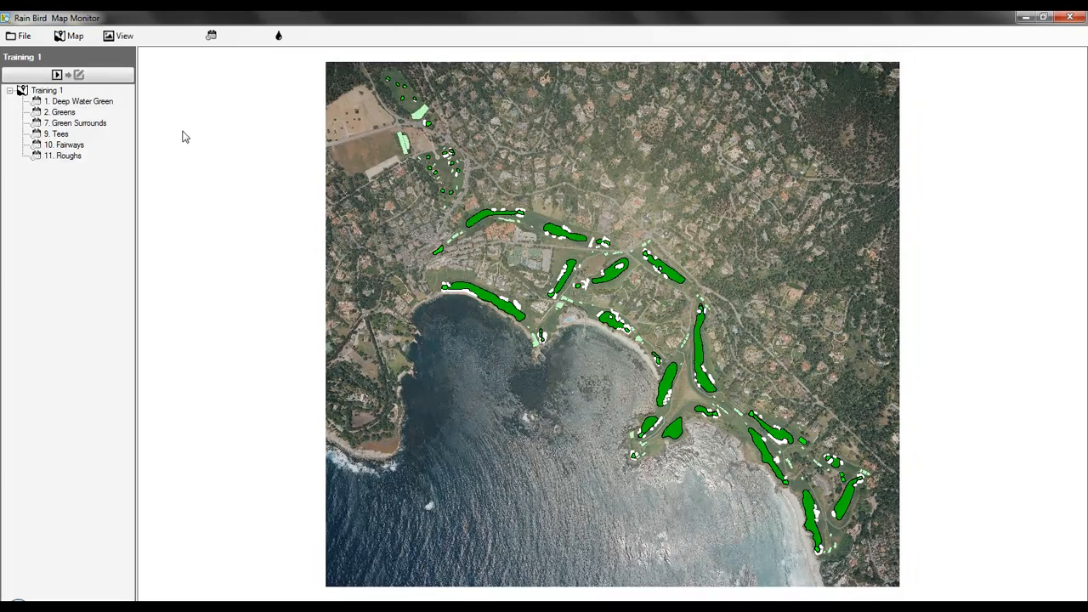
click(120, 37)
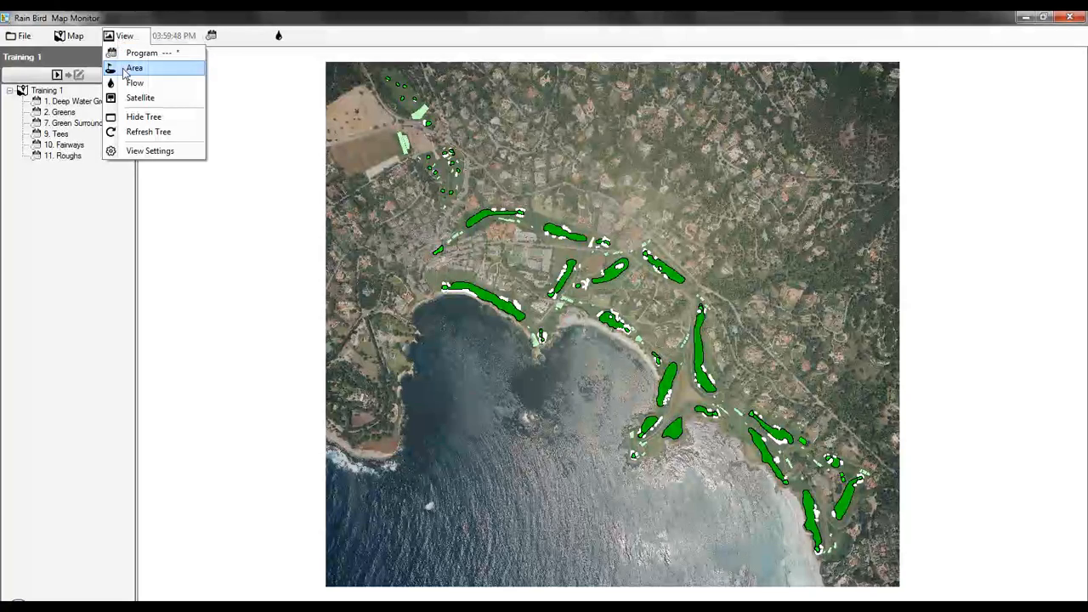
click(122, 68)
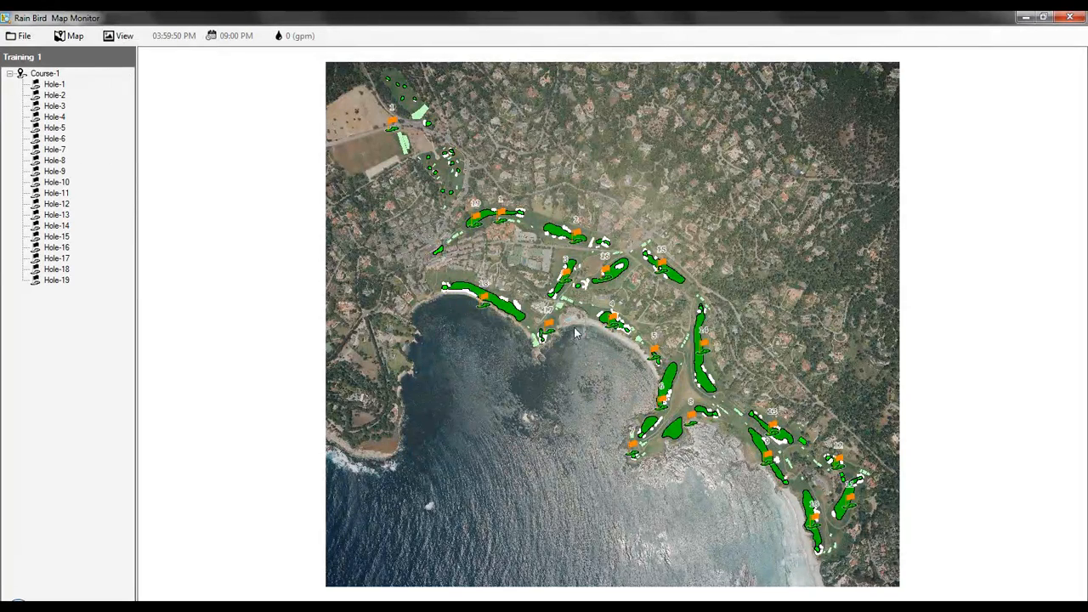
- Examine the area icons on the course map up close, from hole 16 to the tee area 3T
scroll(582, 322, up, 1)
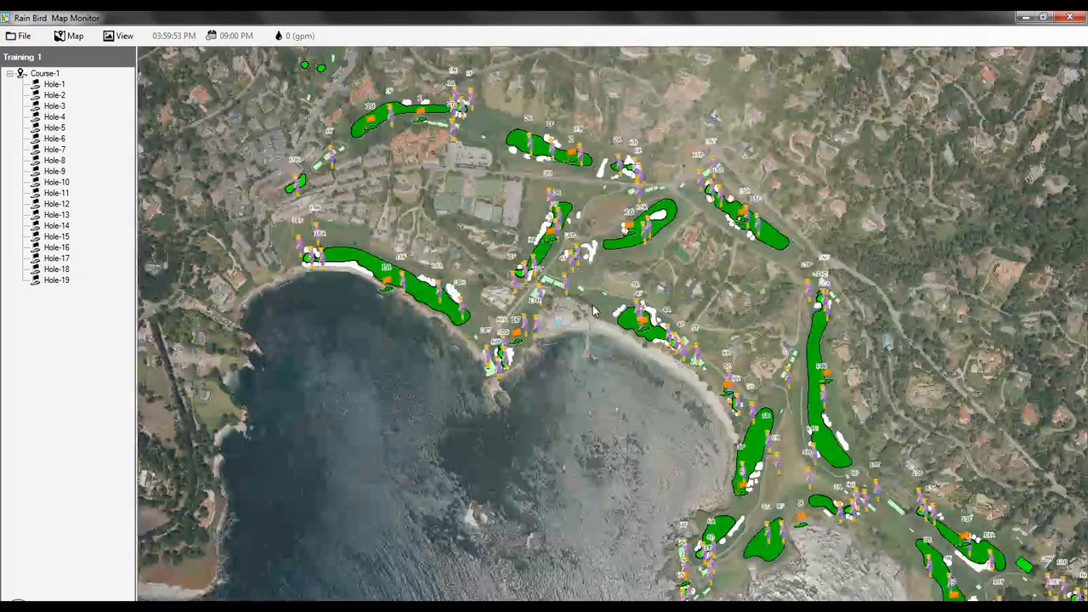
scroll(593, 311, up, 1)
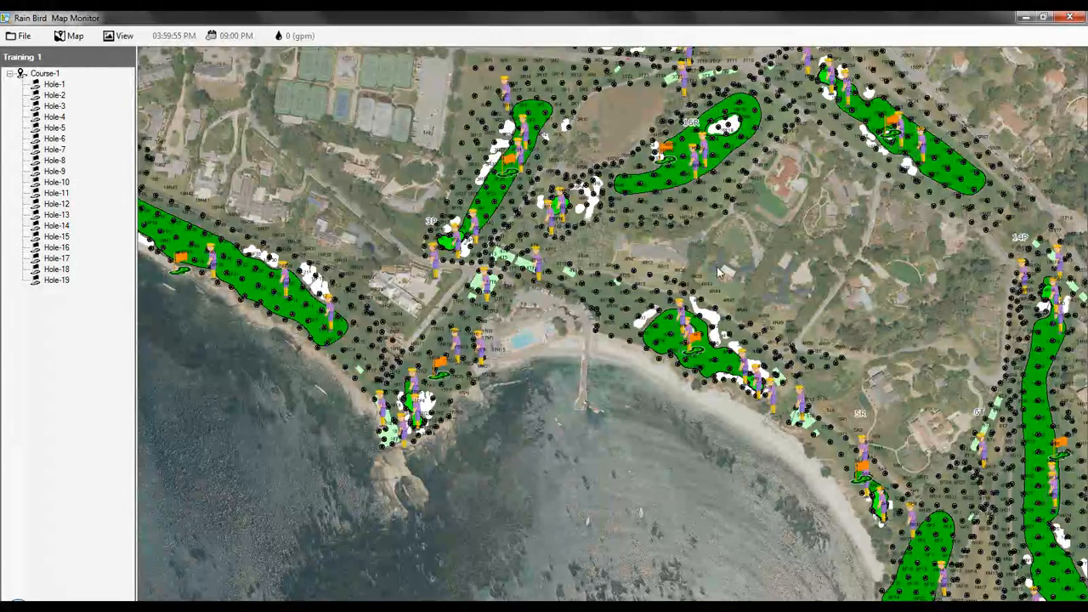
scroll(738, 209, up, 1)
drag(688, 228, 578, 336)
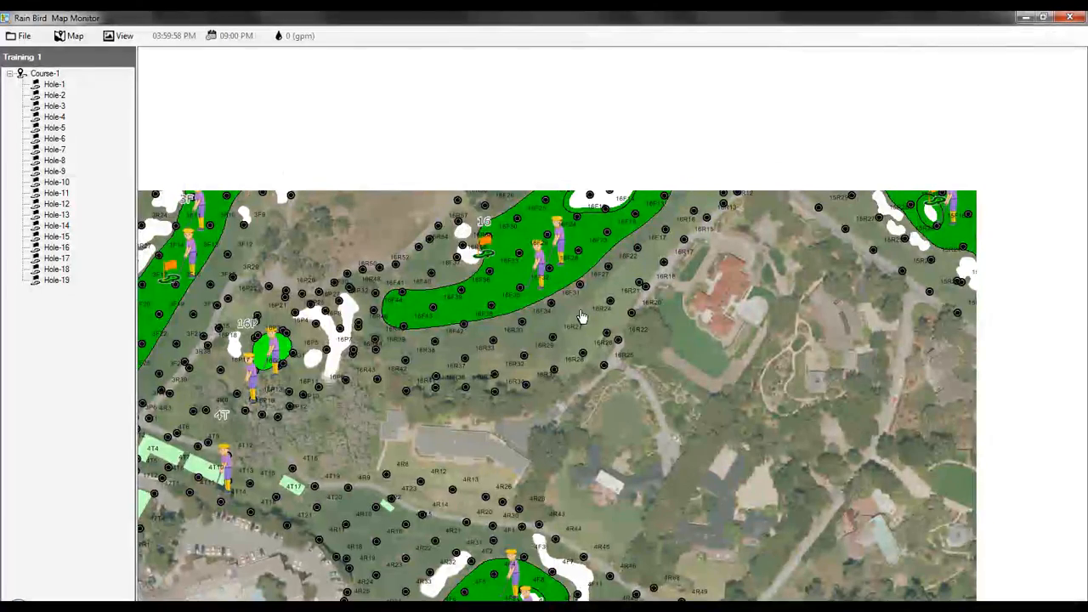
drag(541, 191, 560, 338)
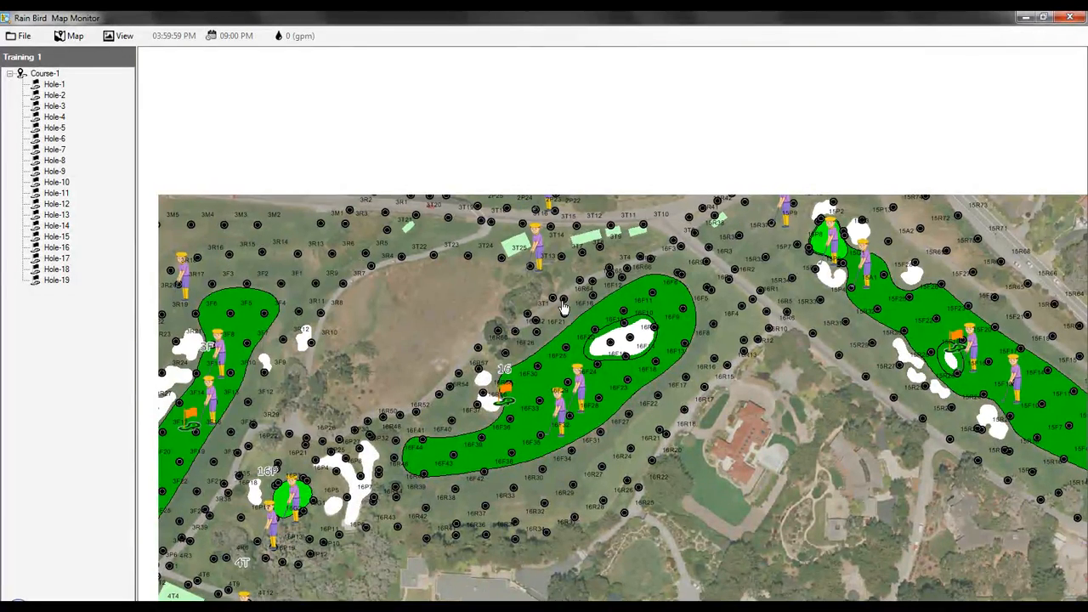
scroll(614, 216, up, 1)
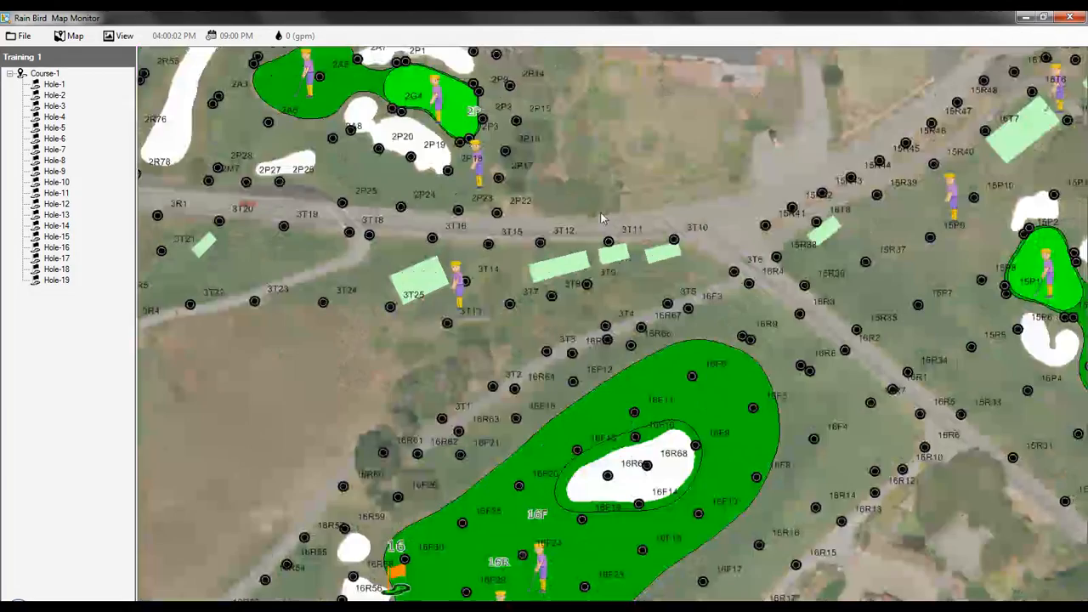
scroll(485, 274, up, 1)
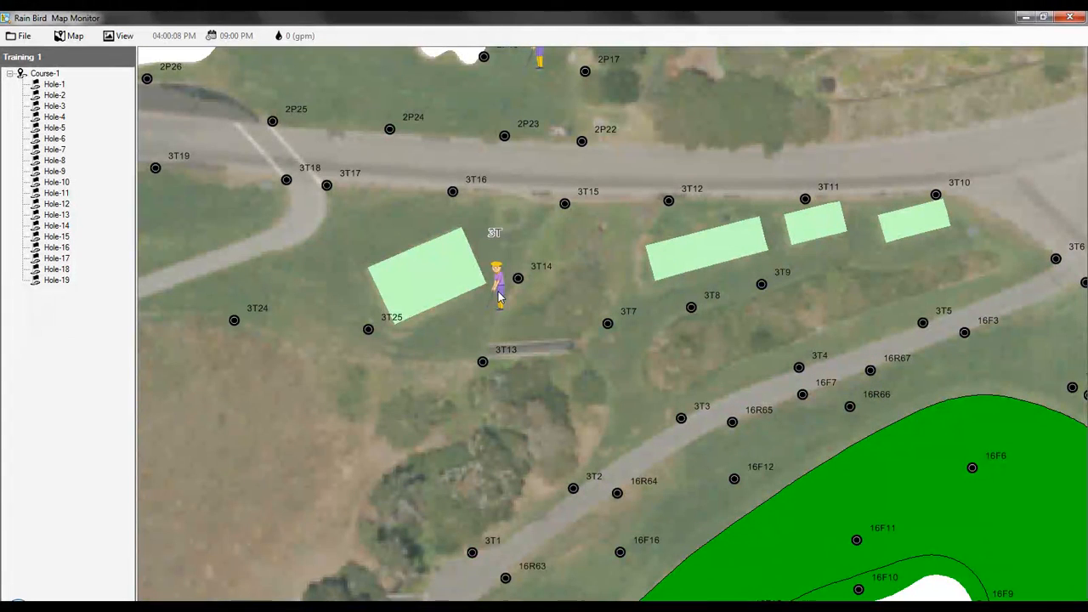